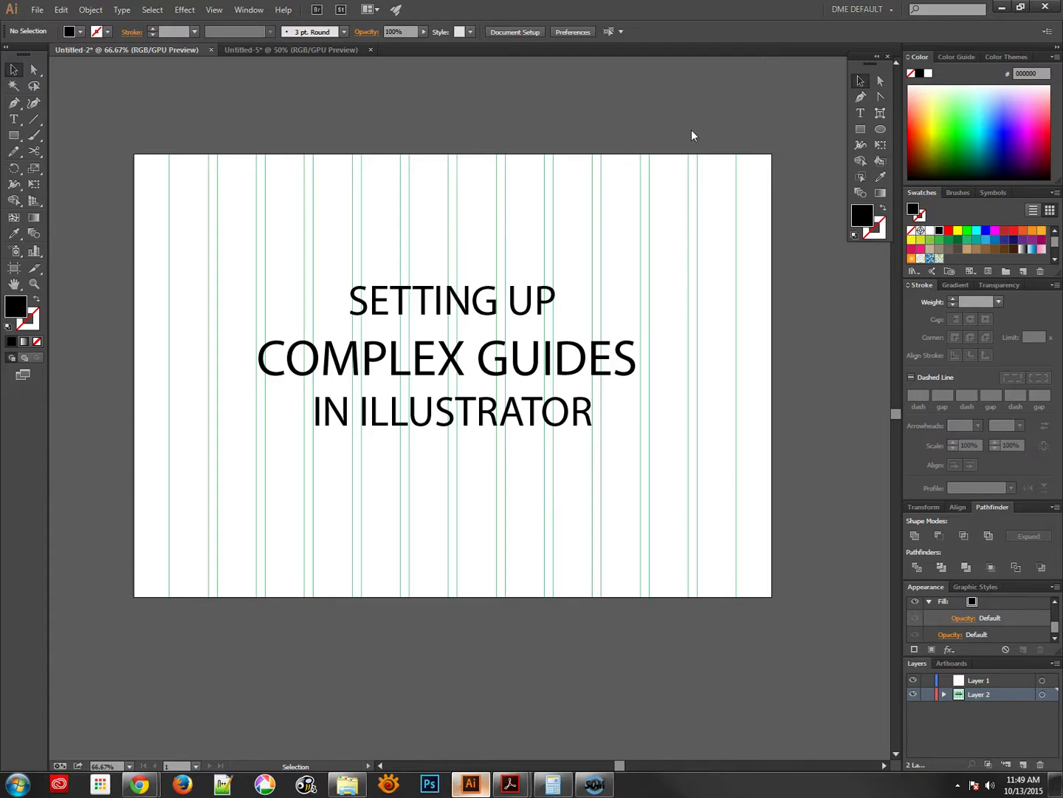
Switch to the Untitled-5 document with the wide and narrow column-guided artboards
{"action": "left_click", "coordinate": [286, 50]}
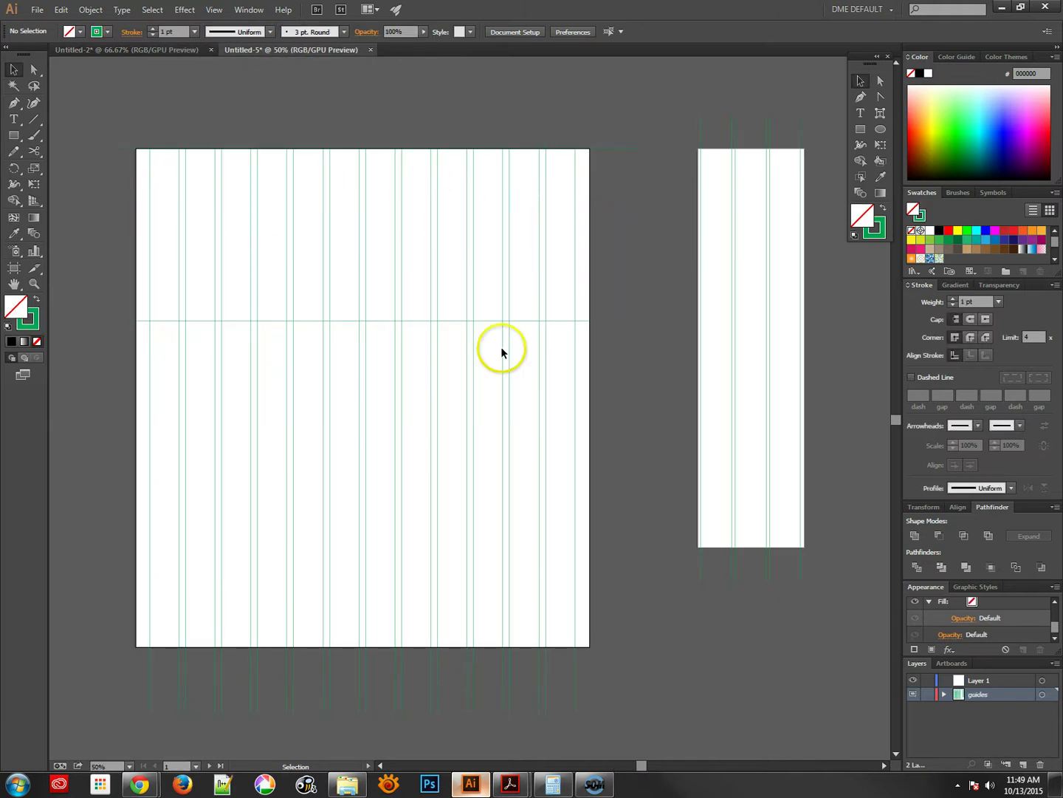
Return to the Google Images results for website design grids
{"action": "mouse_move", "coordinate": [136, 777]}
{"action": "left_click", "coordinate": [216, 733]}
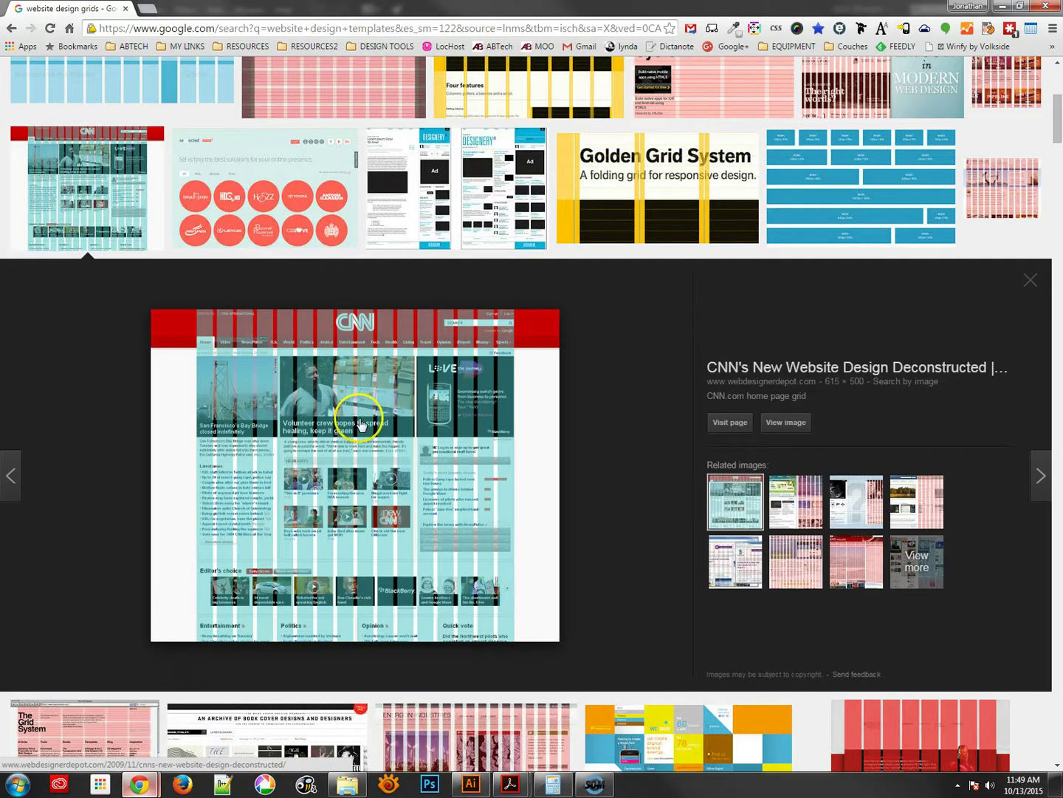
{"action": "scroll", "coordinate": [417, 291], "scroll_direction": "up", "scroll_amount": 4}
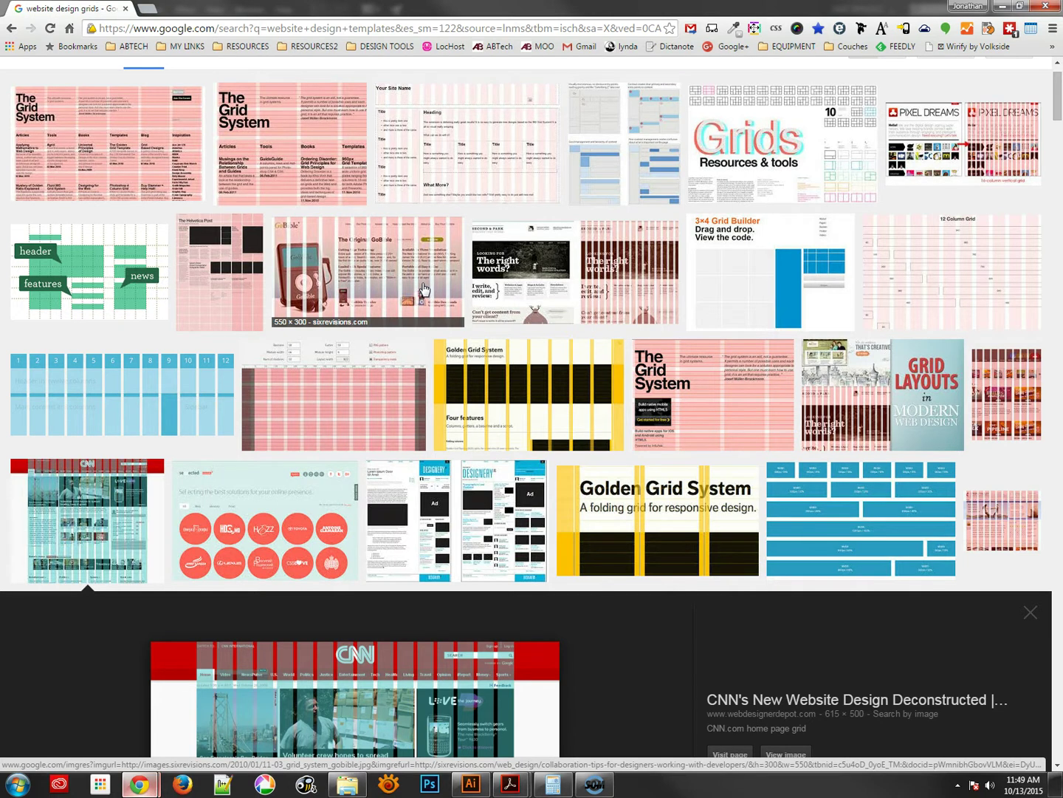
Preview the CyberCrab responsive grid image and scroll down to more grid examples
{"action": "left_click", "coordinate": [939, 542]}
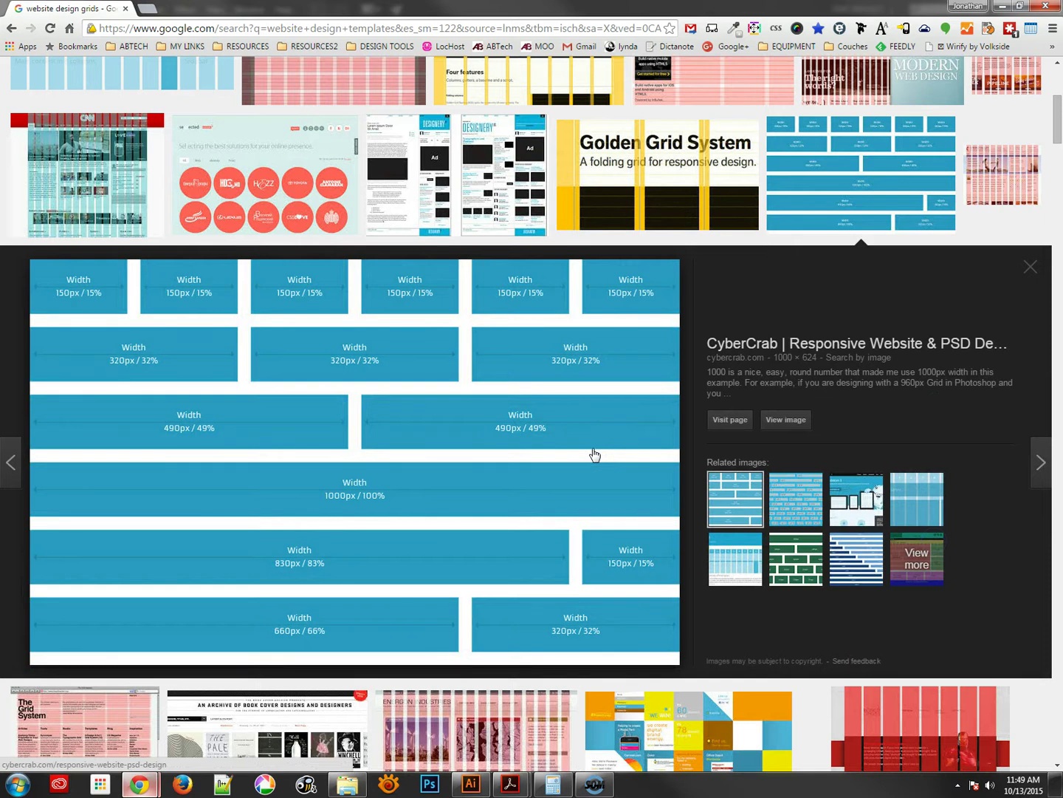
{"action": "left_click", "coordinate": [568, 391]}
{"action": "scroll", "coordinate": [583, 413], "scroll_direction": "down", "scroll_amount": 6}
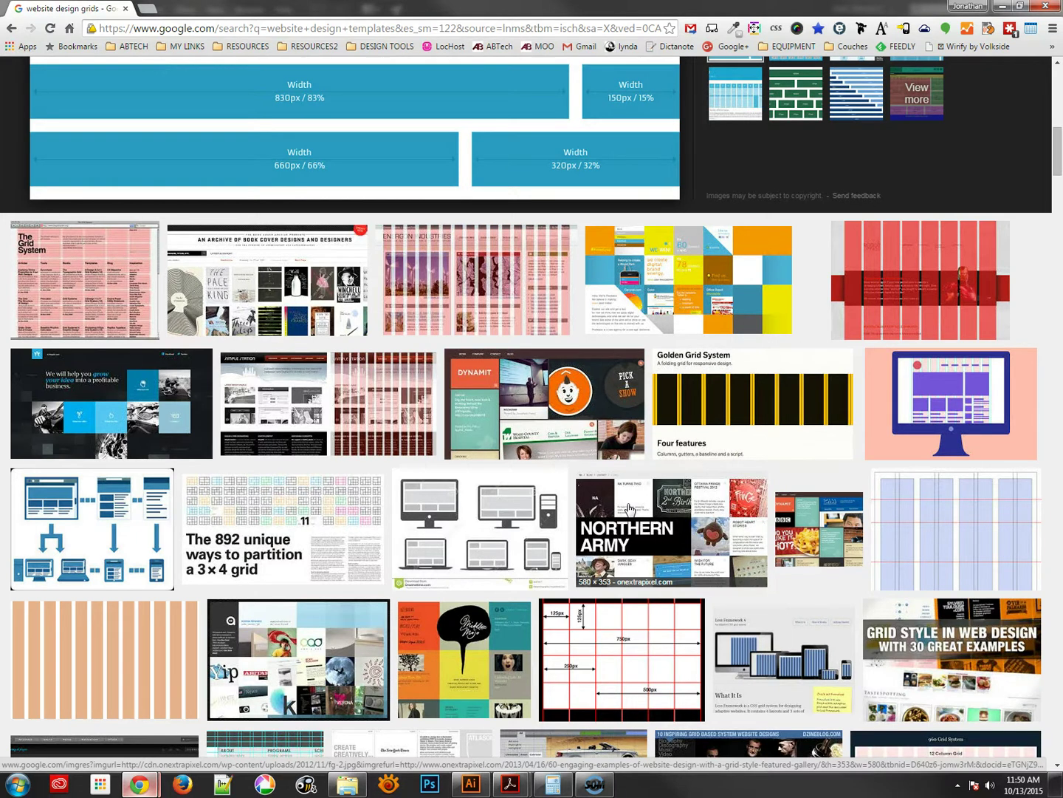
{"action": "mouse_move", "coordinate": [472, 785]}
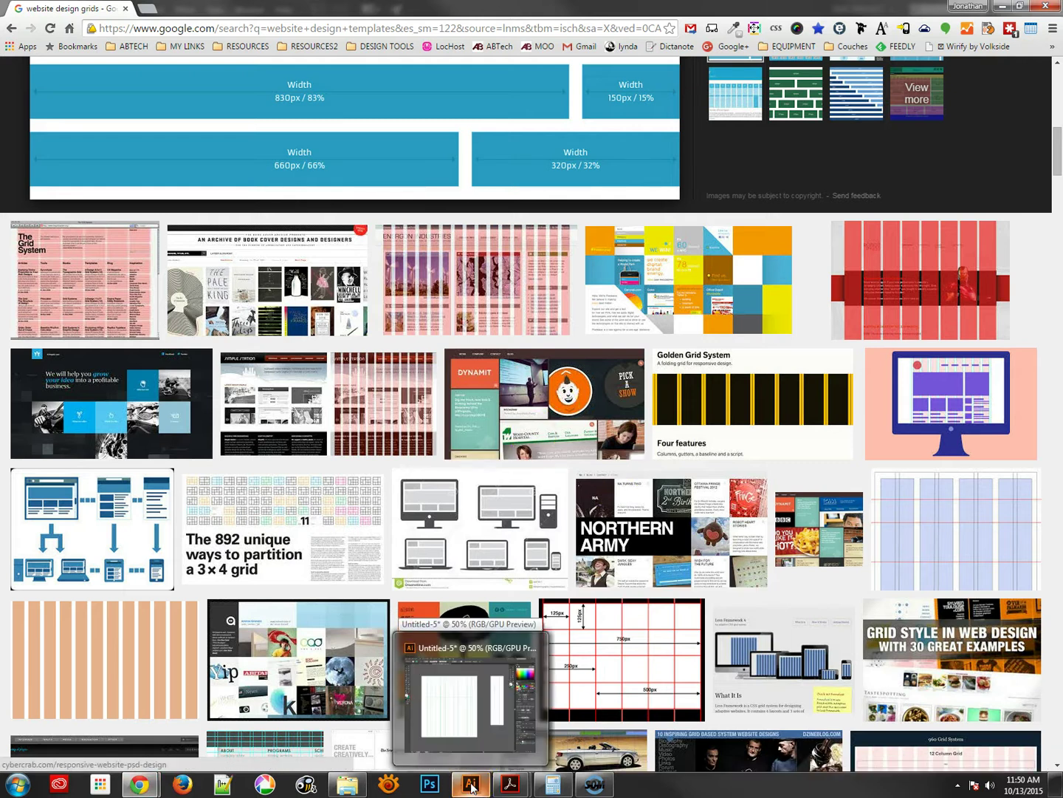
Back in Illustrator, start a new Web-profile document at the 1280 X 800 preset
{"action": "left_click", "coordinate": [471, 786]}
{"action": "left_click", "coordinate": [444, 368]}
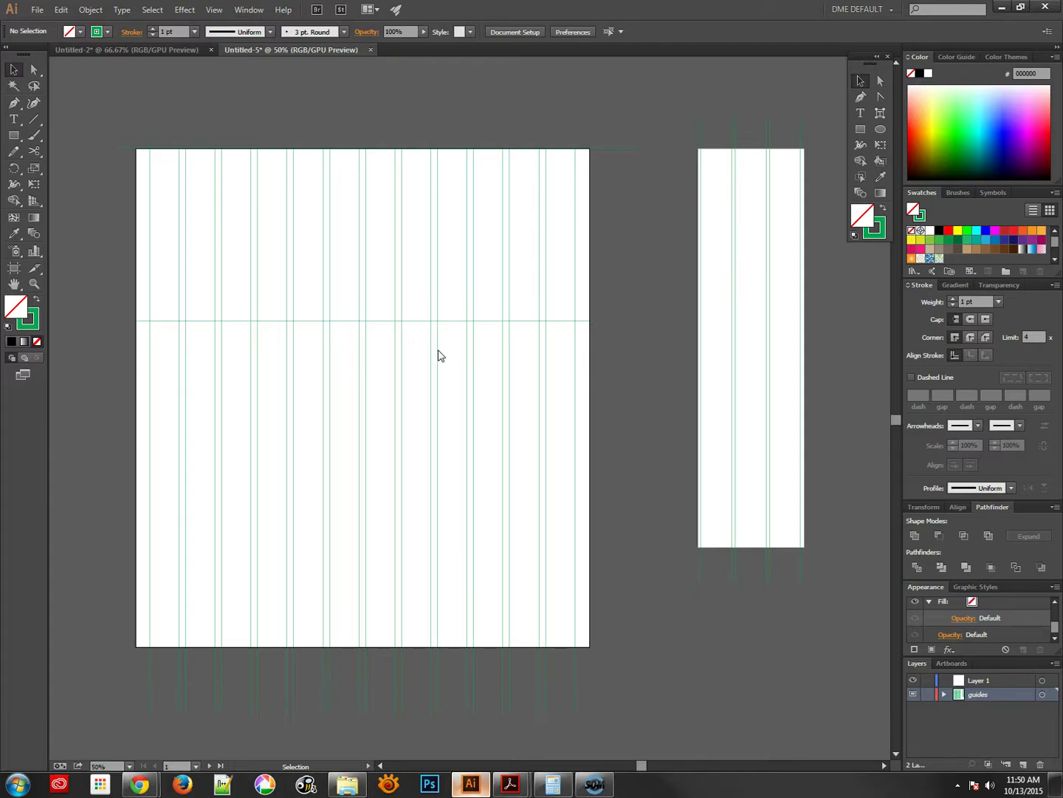
{"action": "key", "text": "ctrl+n"}
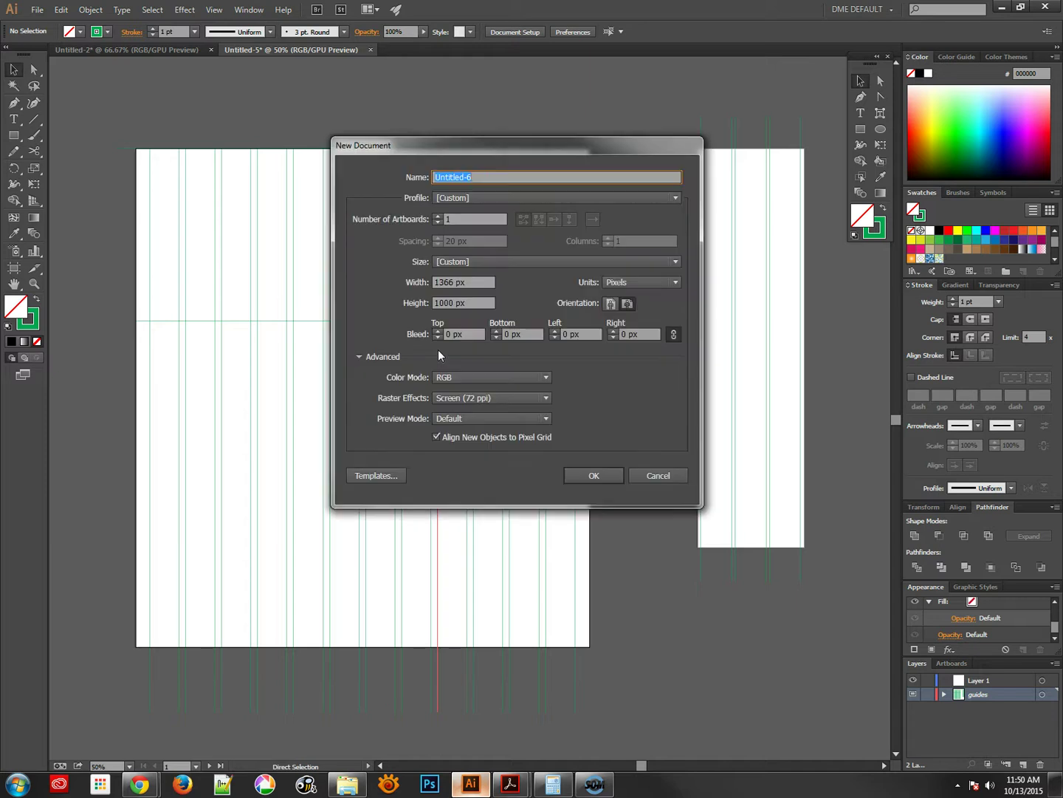
{"action": "left_click", "coordinate": [465, 261]}
{"action": "left_click", "coordinate": [469, 199]}
{"action": "left_click", "coordinate": [468, 198]}
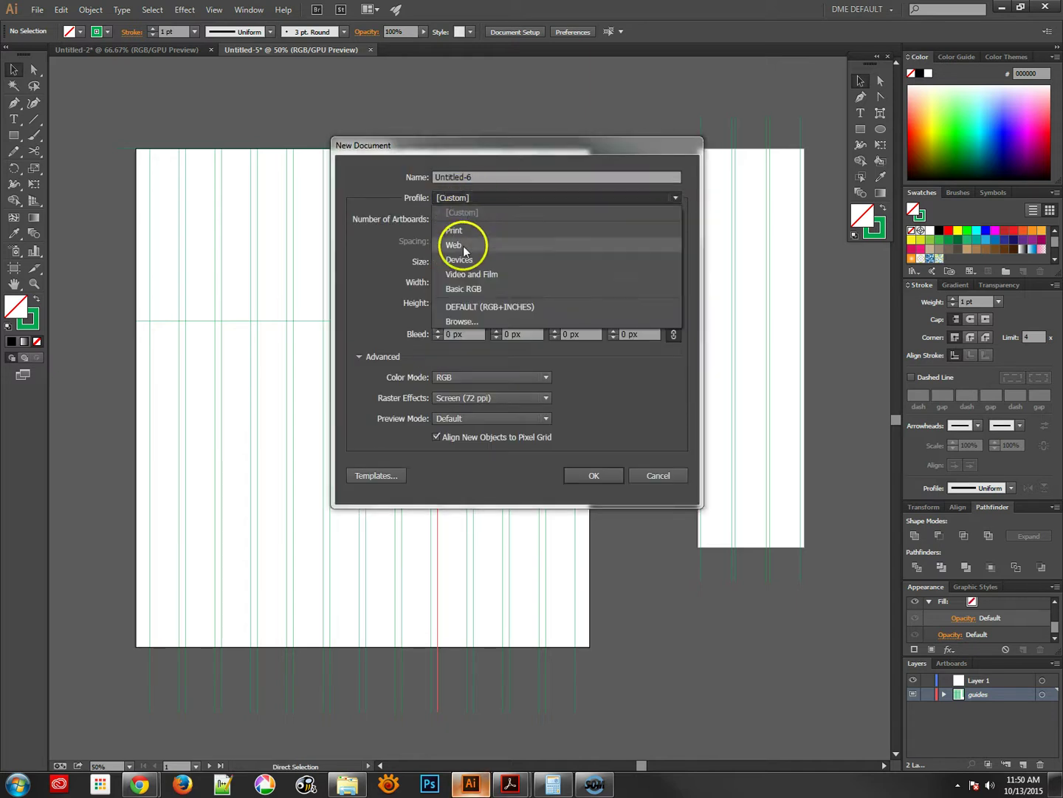
{"action": "left_click", "coordinate": [464, 246]}
{"action": "left_click", "coordinate": [501, 260]}
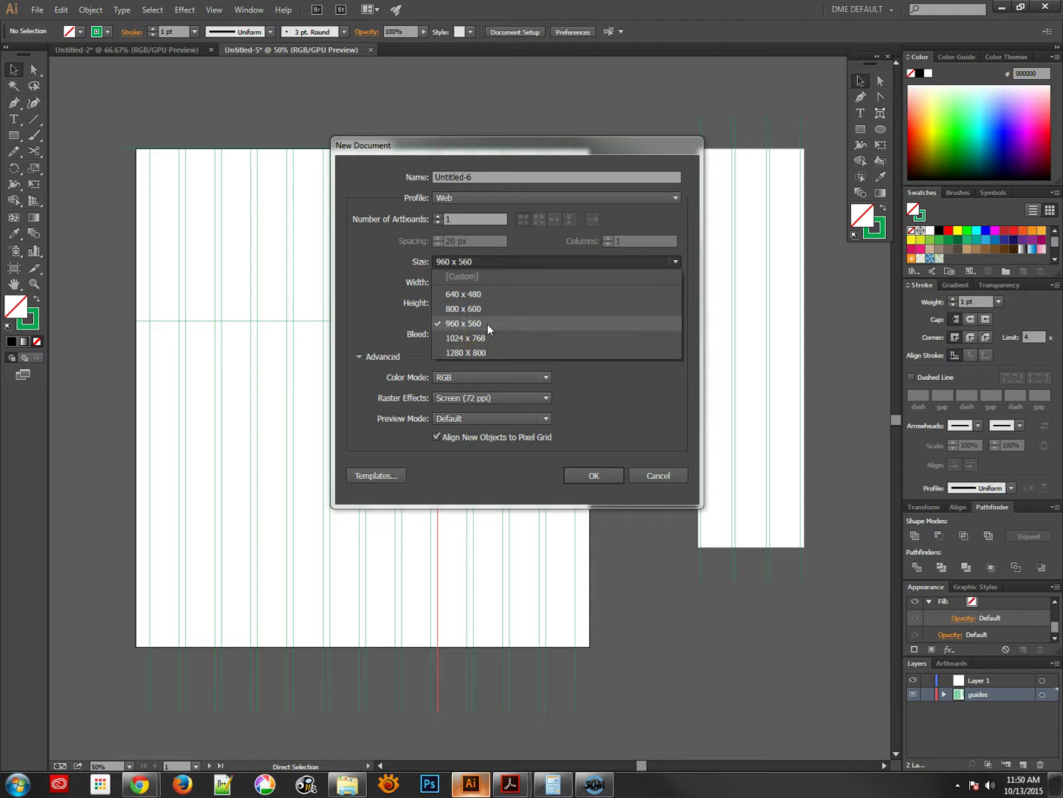
{"action": "left_click_drag", "start_coordinate": [487, 322], "coordinate": [465, 354]}
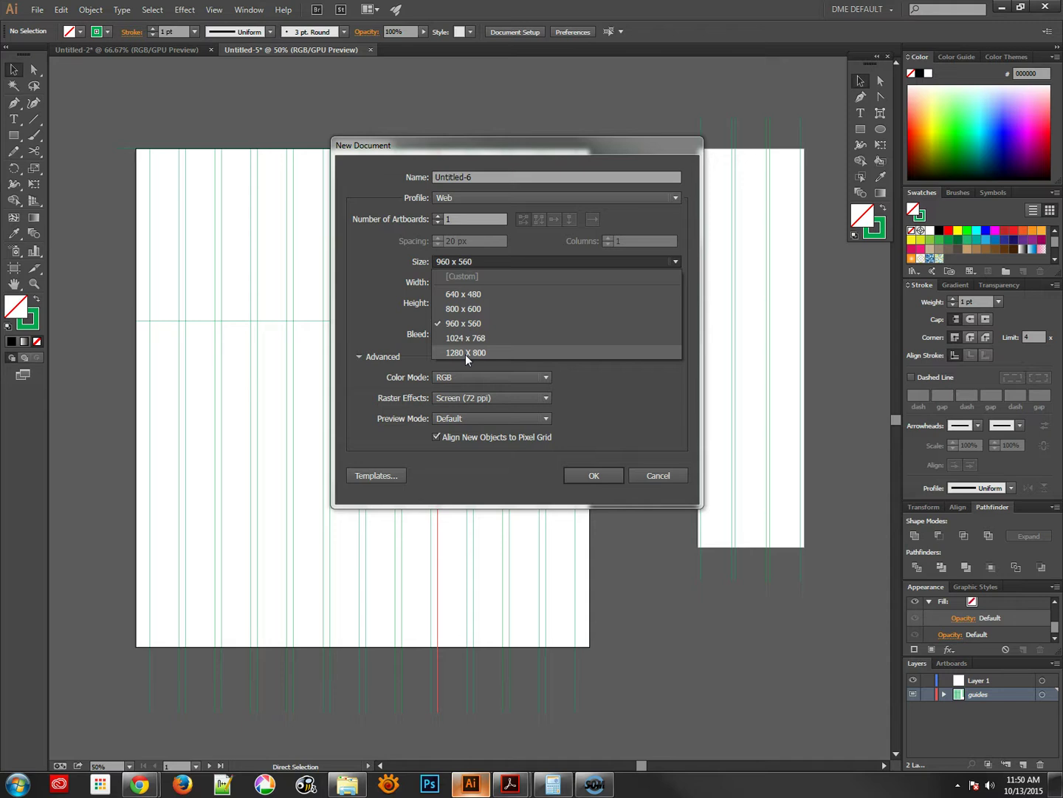
{"action": "mouse_move", "coordinate": [465, 356]}
{"action": "left_mouse_down"}
{"action": "mouse_move", "coordinate": [453, 323]}
{"action": "mouse_move", "coordinate": [468, 359]}
{"action": "left_mouse_up"}
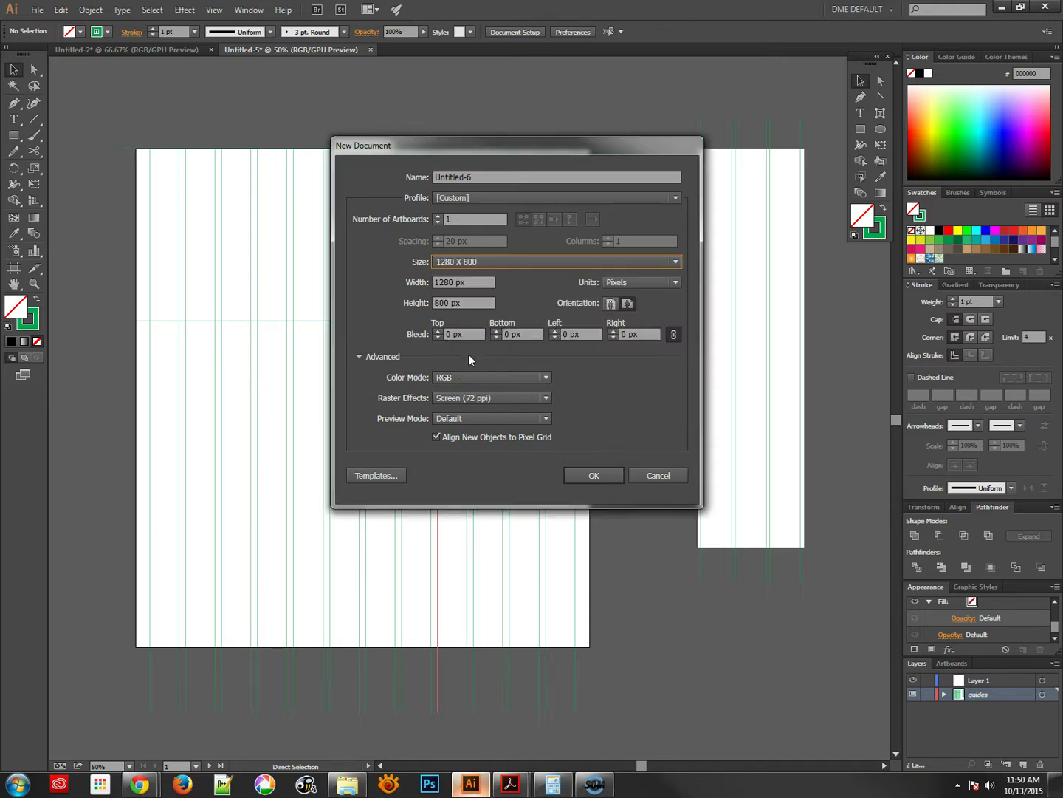
Change the size to 1440 px wide by 2000 px tall and create the document
{"action": "left_click_drag", "start_coordinate": [475, 282], "coordinate": [413, 278]}
{"action": "type", "text": "1440"}
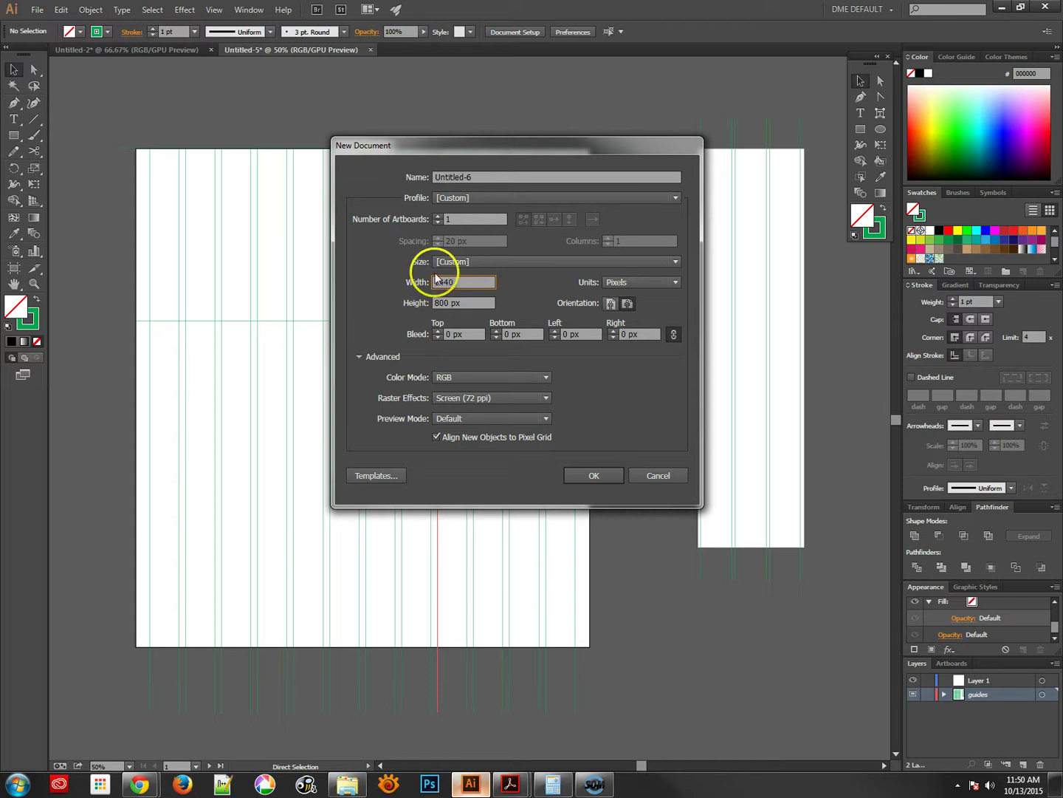
{"action": "left_click", "coordinate": [470, 300]}
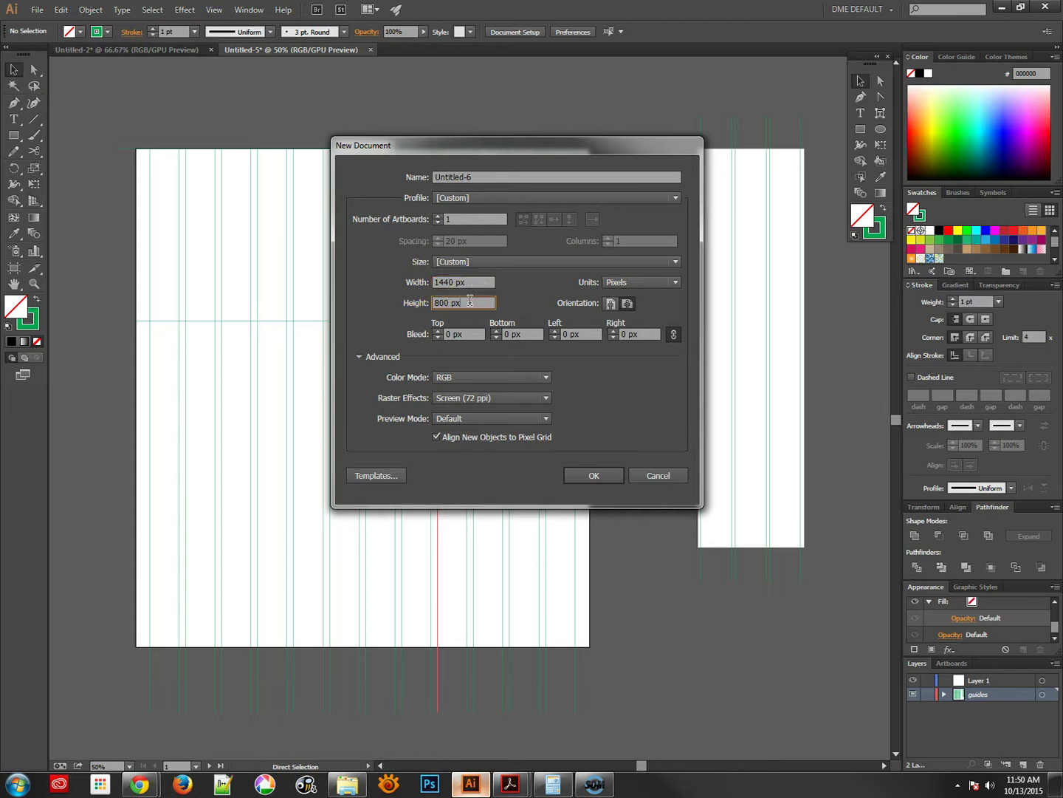
{"action": "left_click_drag", "start_coordinate": [469, 300], "coordinate": [408, 305]}
{"action": "type", "text": "2000"}
{"action": "left_click", "coordinate": [590, 477]}
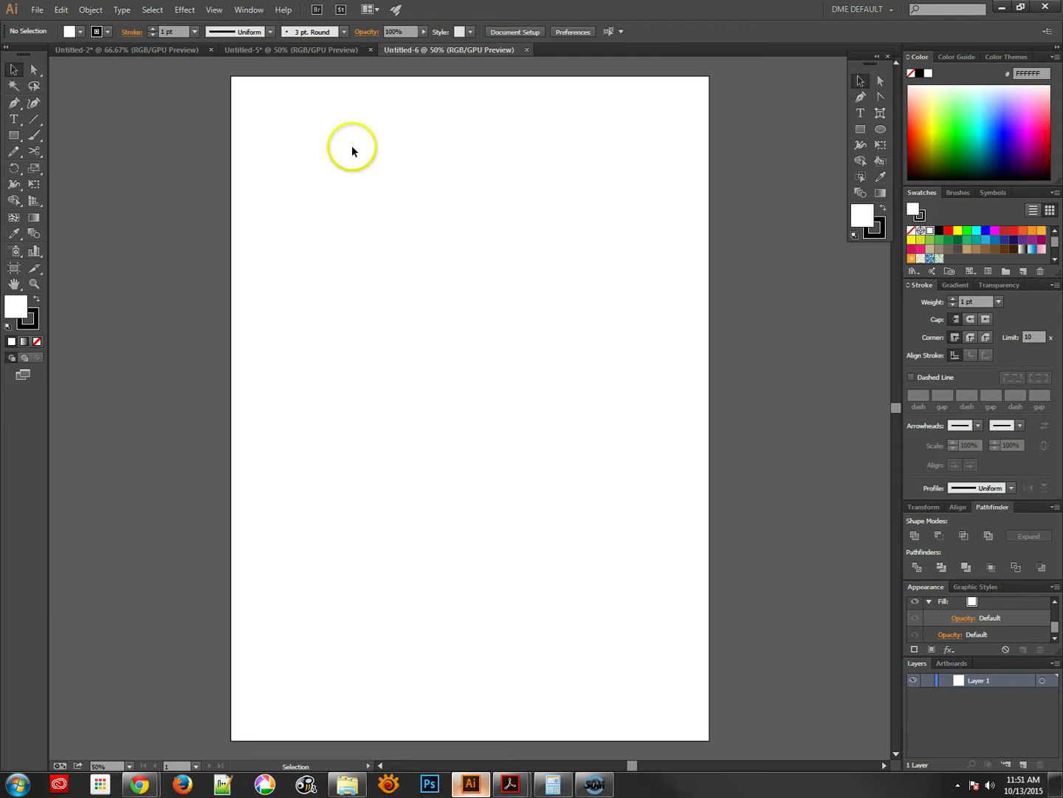
Draw a rectangle near the artboard top and size it to 1170 × 300 px
{"action": "left_click", "coordinate": [13, 137]}
{"action": "mouse_move", "coordinate": [274, 177]}
{"action": "left_mouse_down"}
{"action": "mouse_move", "coordinate": [620, 278]}
{"action": "mouse_move", "coordinate": [658, 276]}
{"action": "left_mouse_up"}
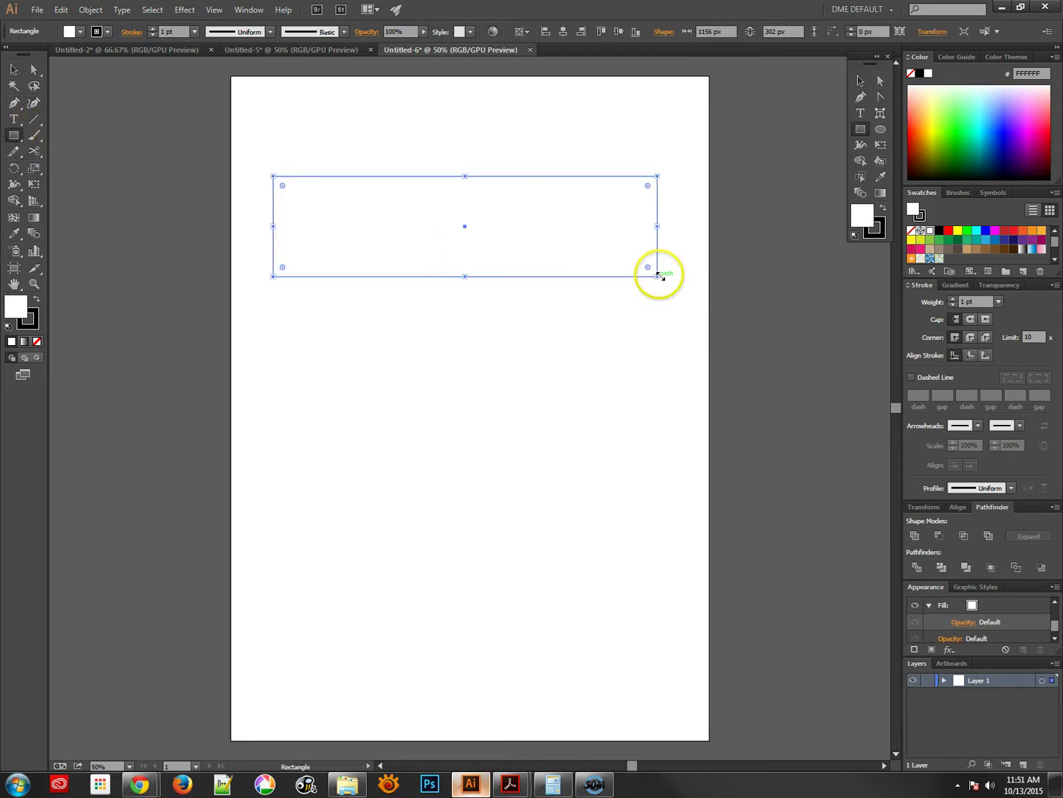
{"action": "left_click", "coordinate": [727, 31]}
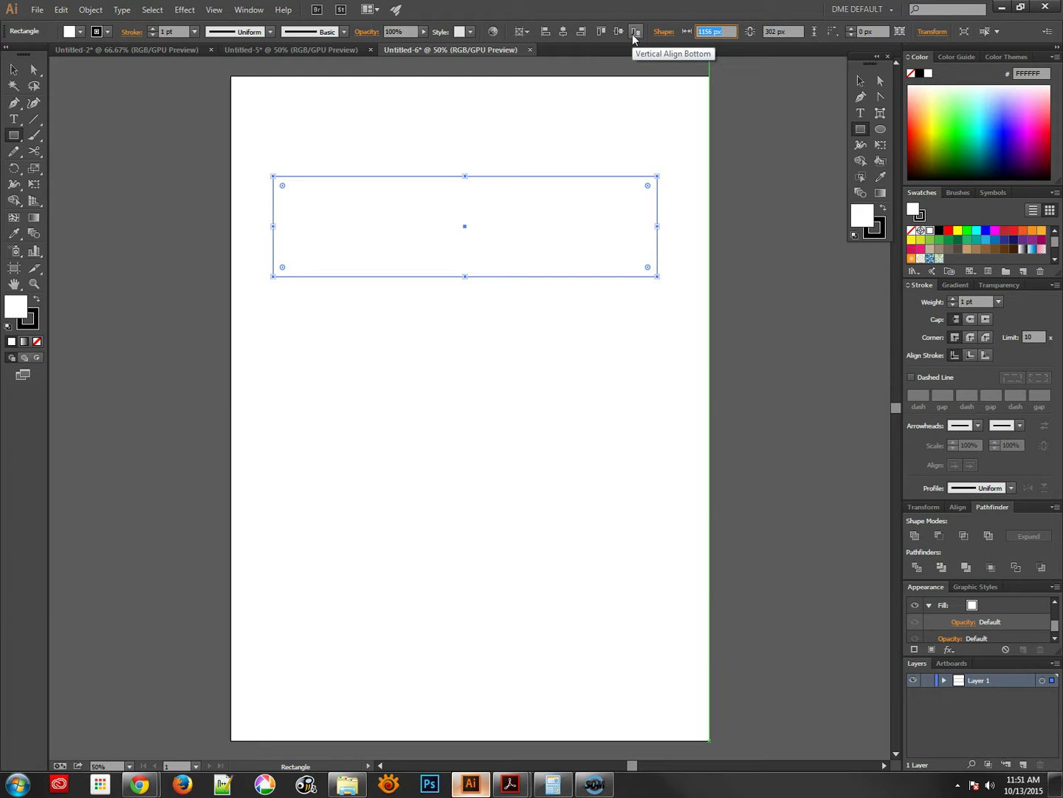
{"action": "type", "text": "1170"}
{"action": "key", "text": "Return"}
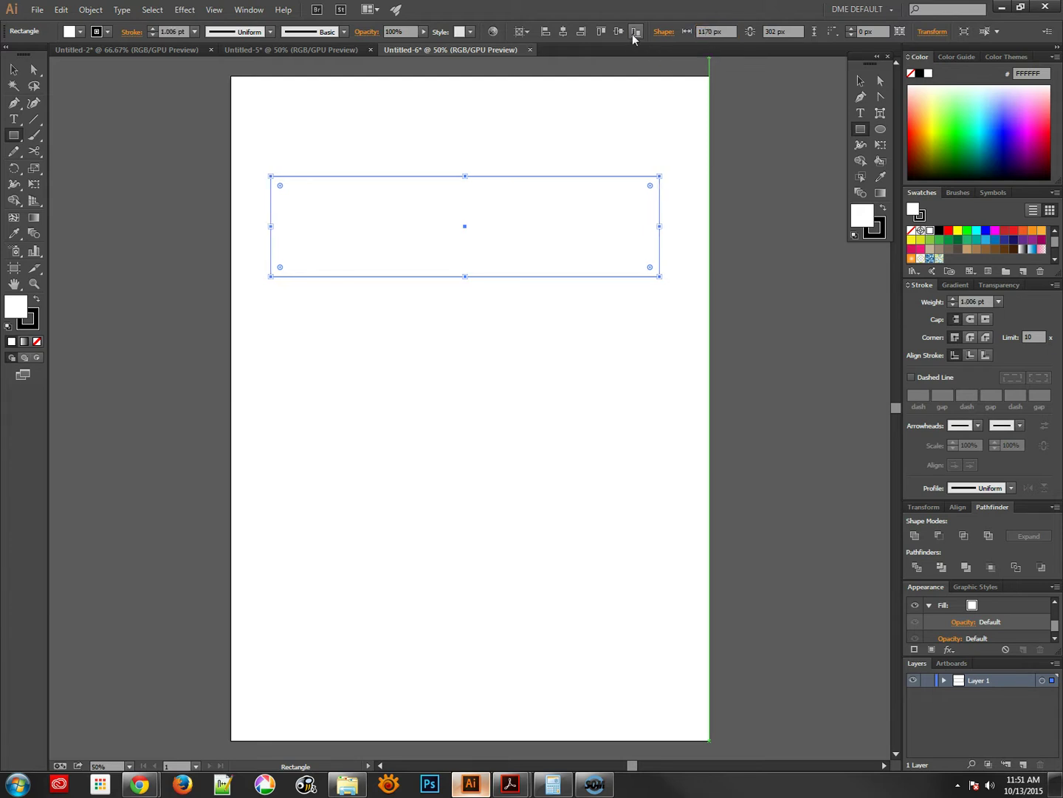
{"action": "left_click", "coordinate": [786, 32]}
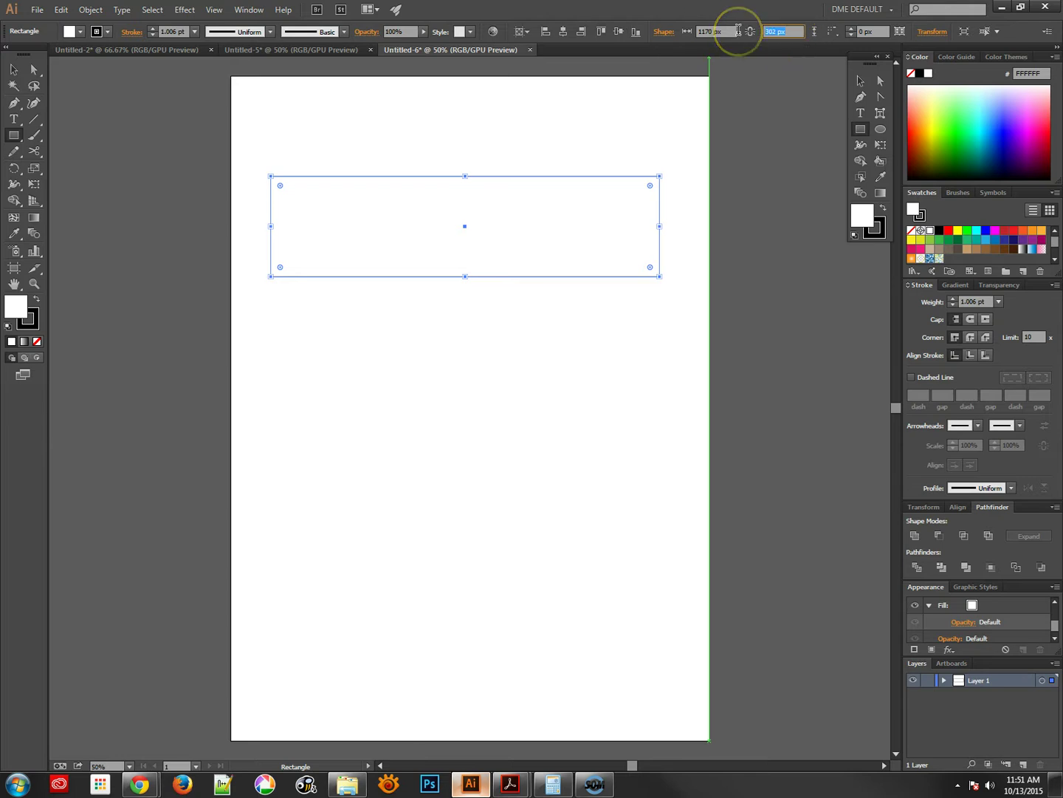
{"action": "type", "text": "300"}
{"action": "key", "text": "Return"}
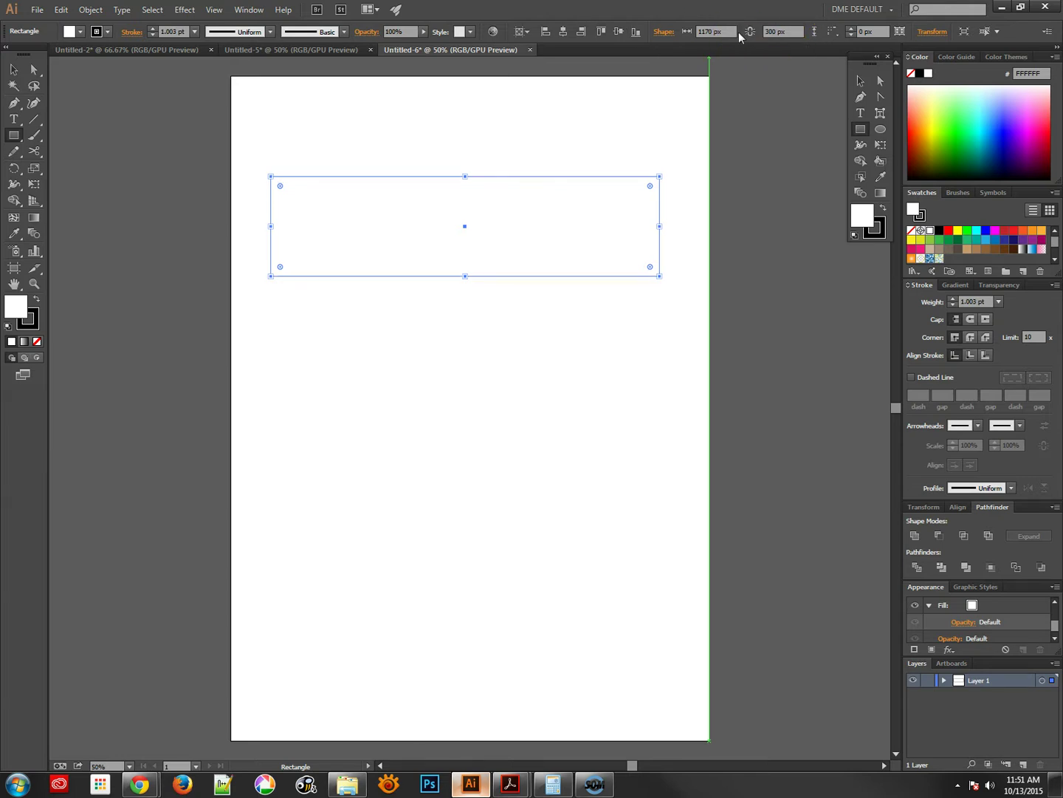
Centre the rectangle horizontally on the artboard using Align to Artboard
{"action": "left_click", "coordinate": [702, 32]}
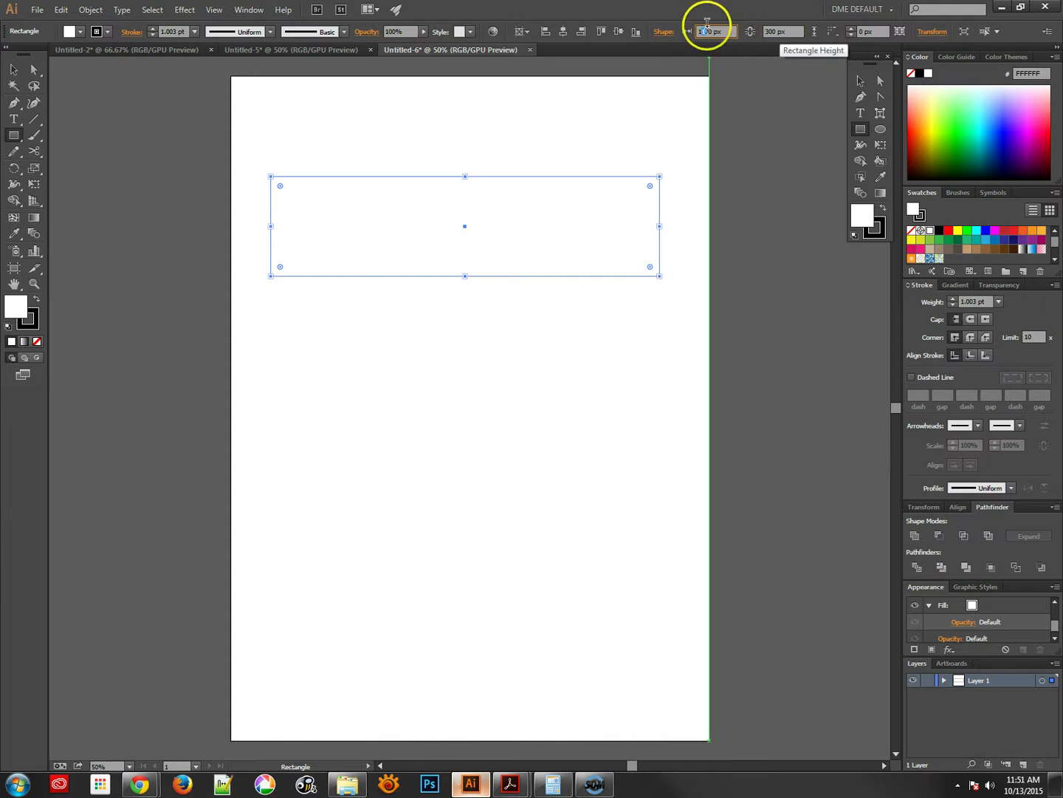
{"action": "left_click", "coordinate": [522, 33]}
{"action": "left_click", "coordinate": [536, 77]}
{"action": "left_click", "coordinate": [563, 30]}
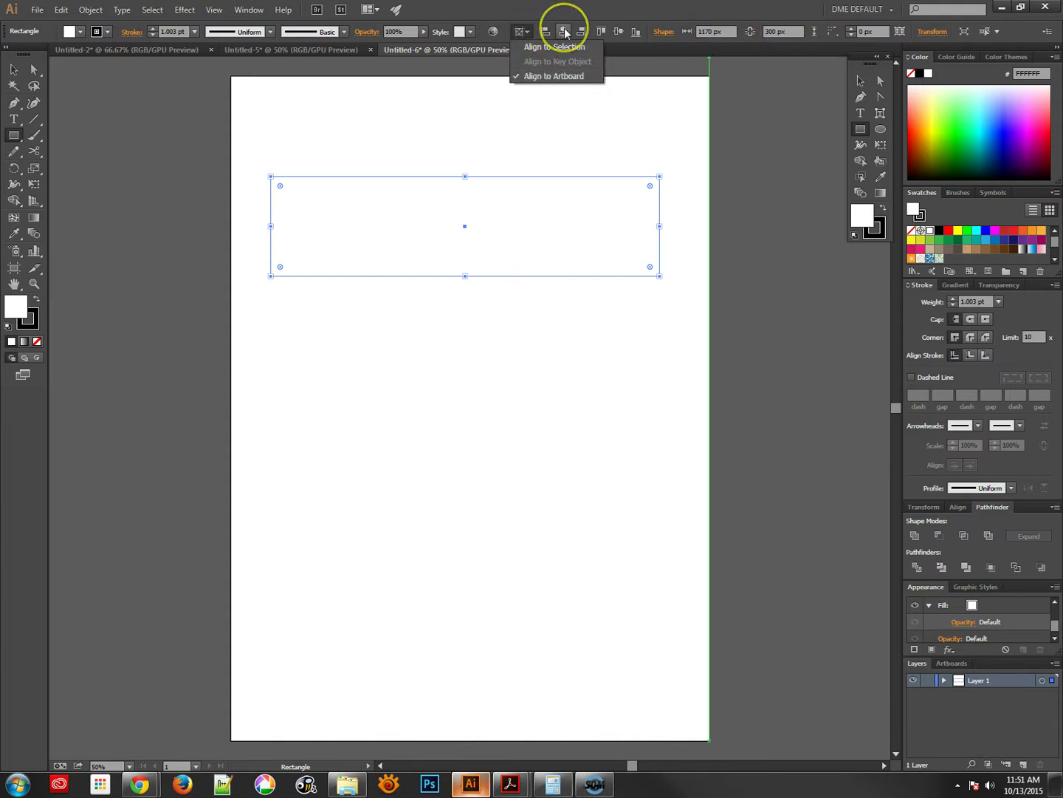
{"action": "left_click", "coordinate": [565, 32]}
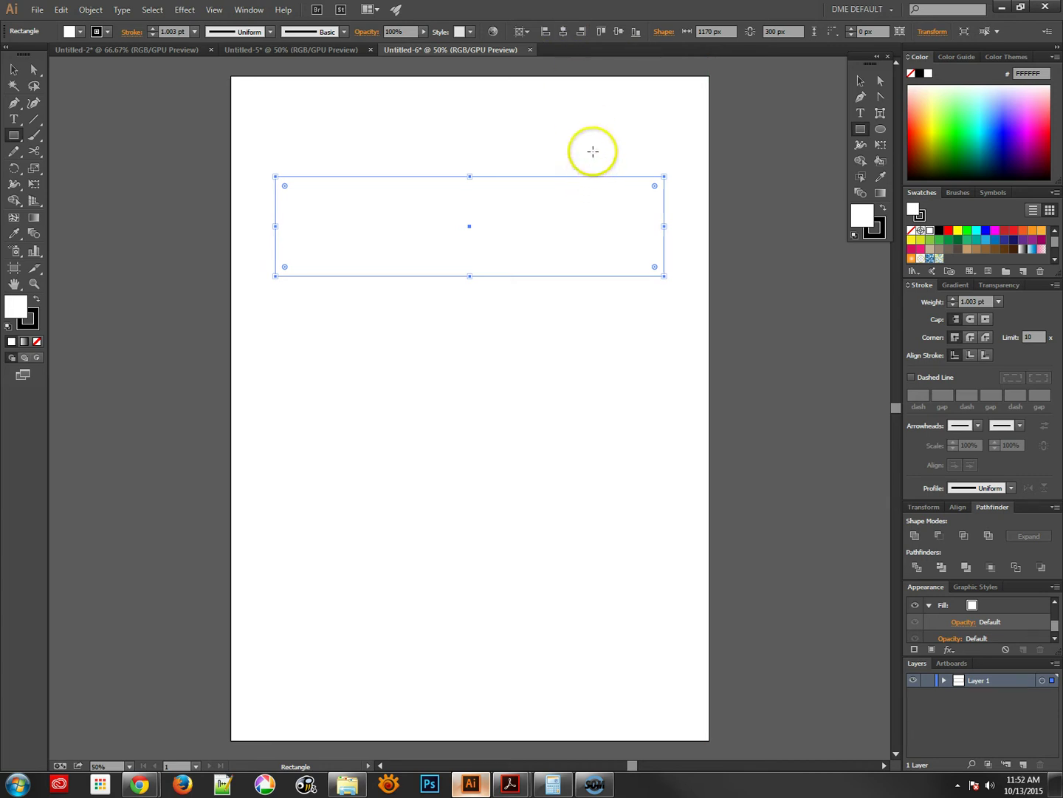
Move the rectangle up to the artboard's top edge
{"action": "left_click", "coordinate": [15, 69]}
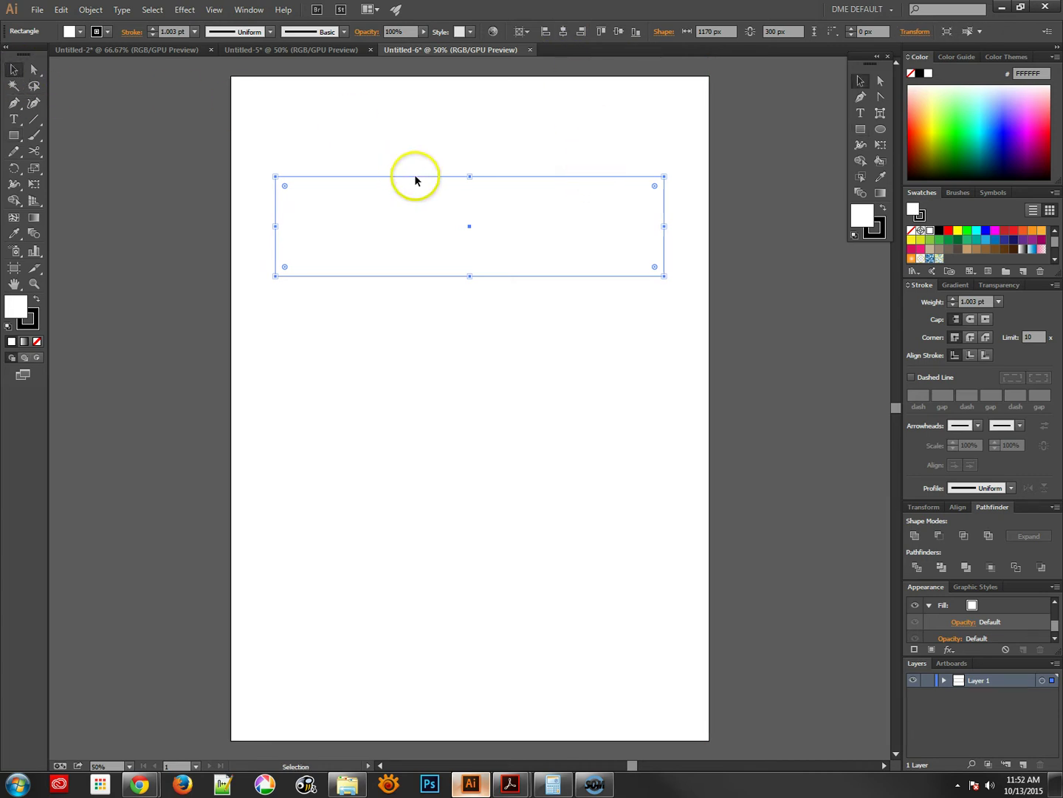
{"action": "left_click_drag", "start_coordinate": [415, 178], "coordinate": [438, 262]}
{"action": "key", "text": "space"}
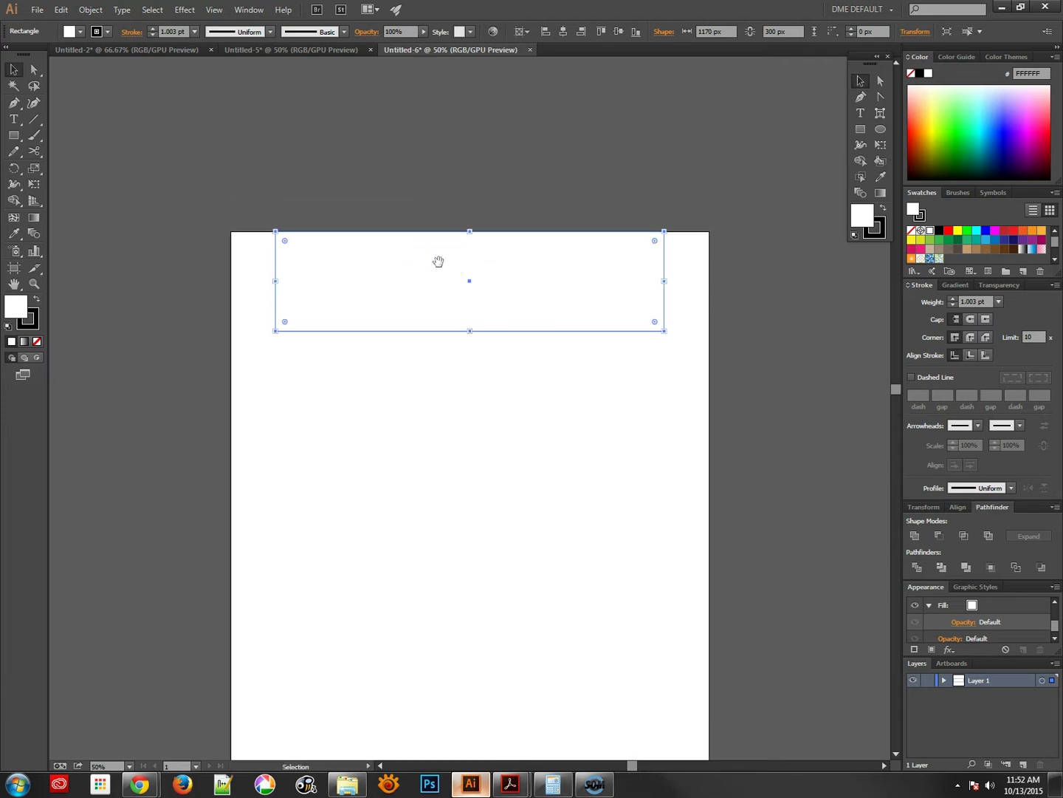
Dismiss the View guides menu and go to Object > Path for Split Into Grid
{"action": "left_click", "coordinate": [215, 10]}
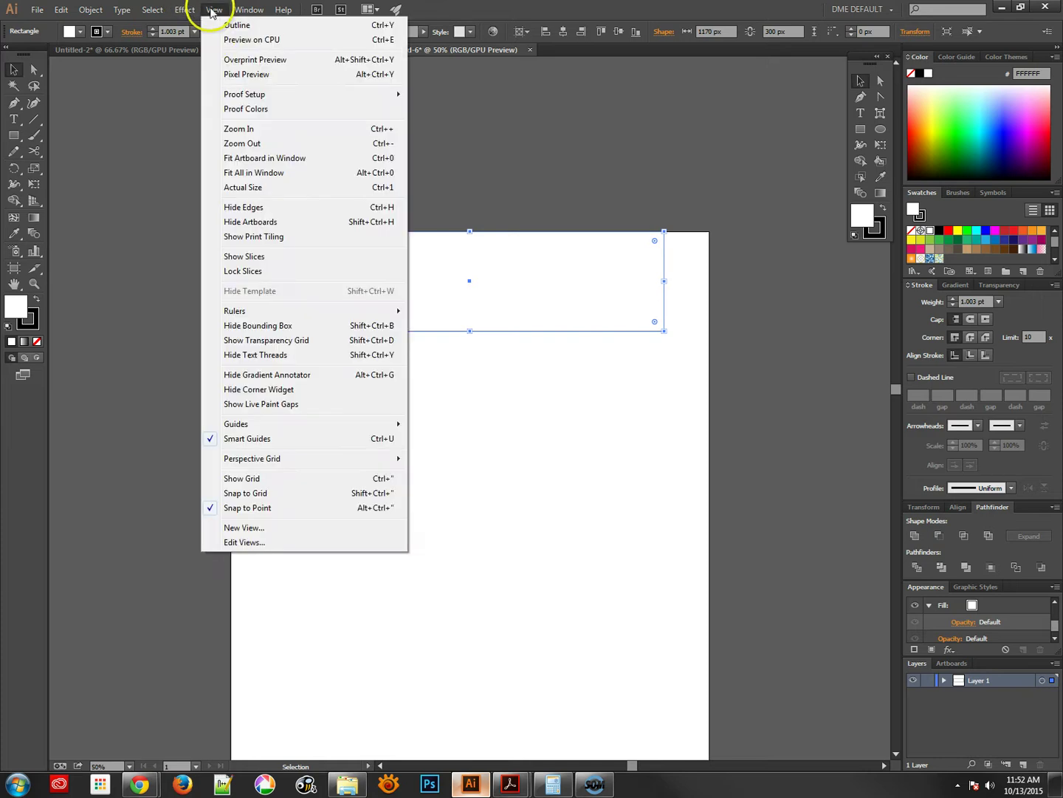
{"action": "mouse_move", "coordinate": [235, 422]}
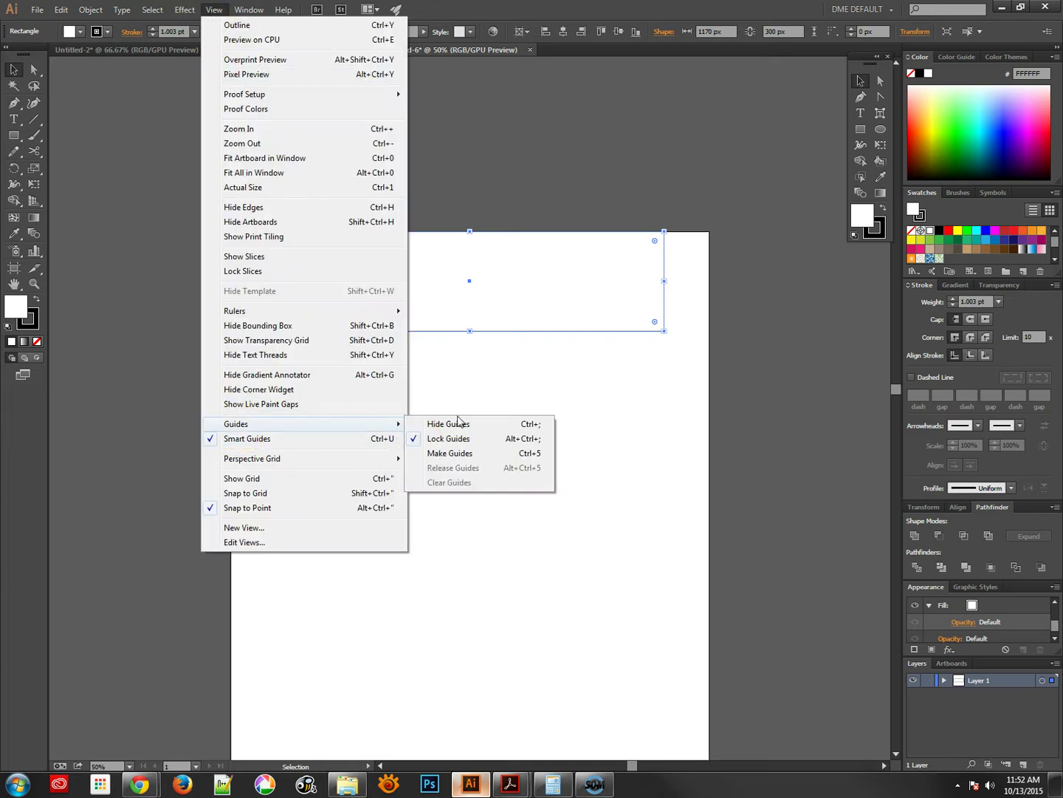
{"action": "left_click", "coordinate": [408, 323]}
{"action": "left_click", "coordinate": [91, 9]}
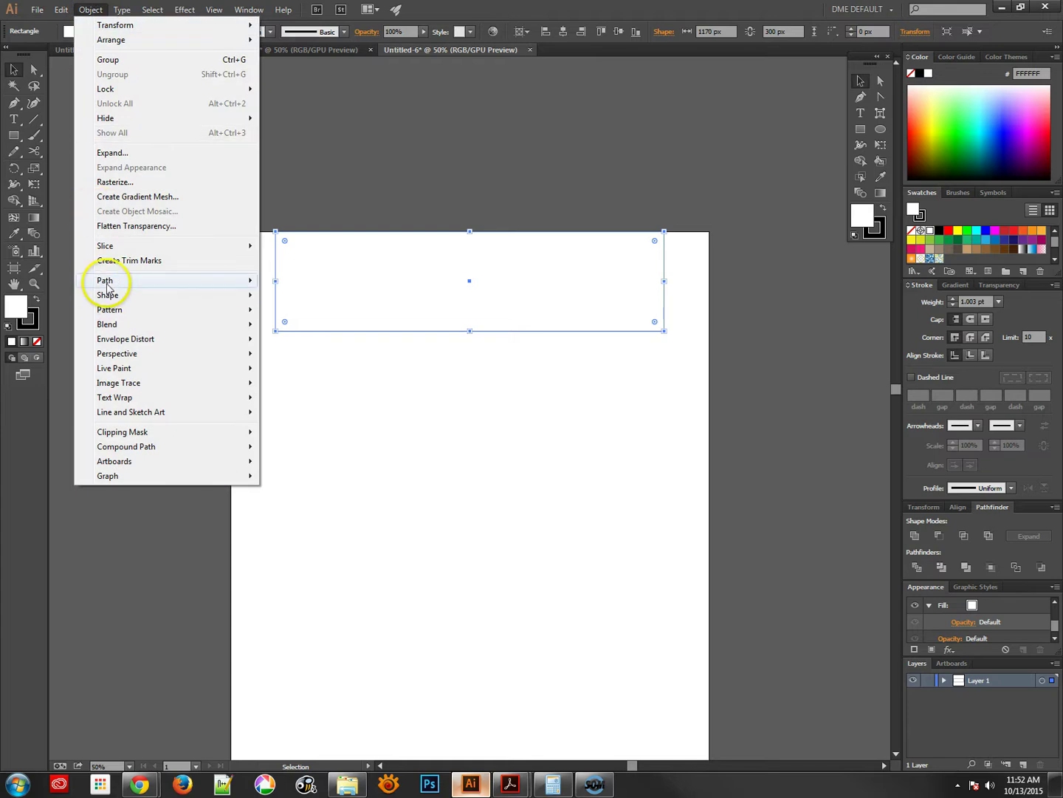
{"action": "mouse_move", "coordinate": [116, 281]}
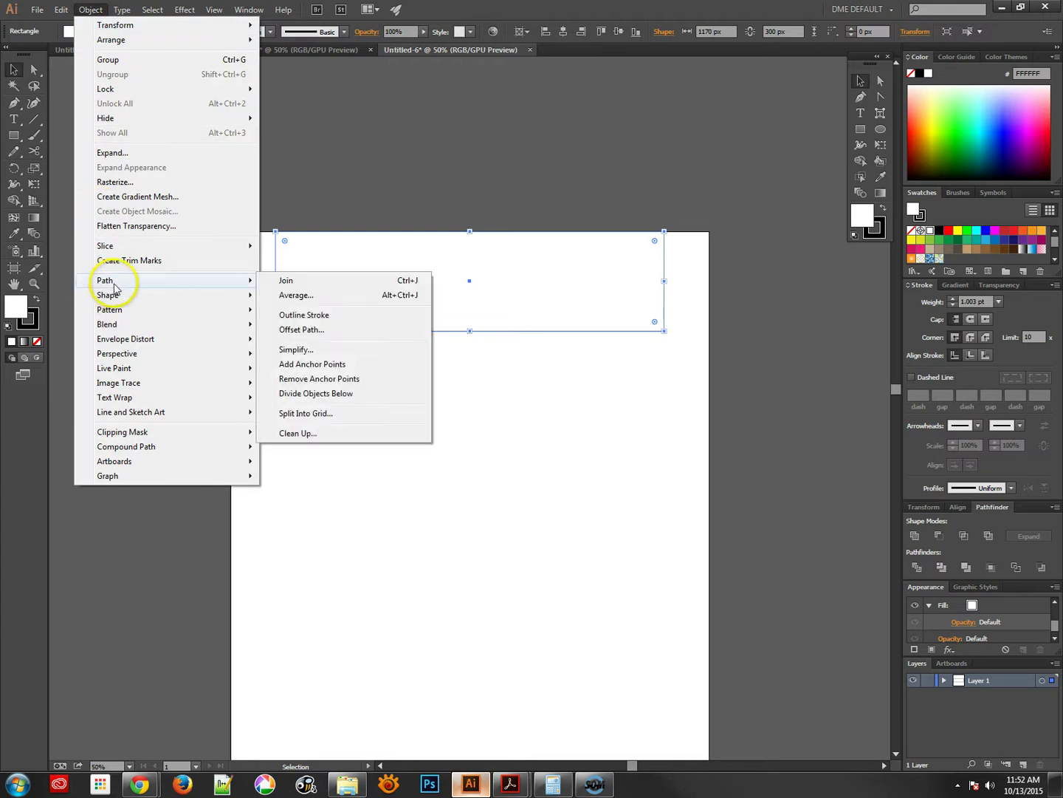
Preview the rectangle split into 12 columns in Split Into Grid
{"action": "left_click", "coordinate": [309, 413]}
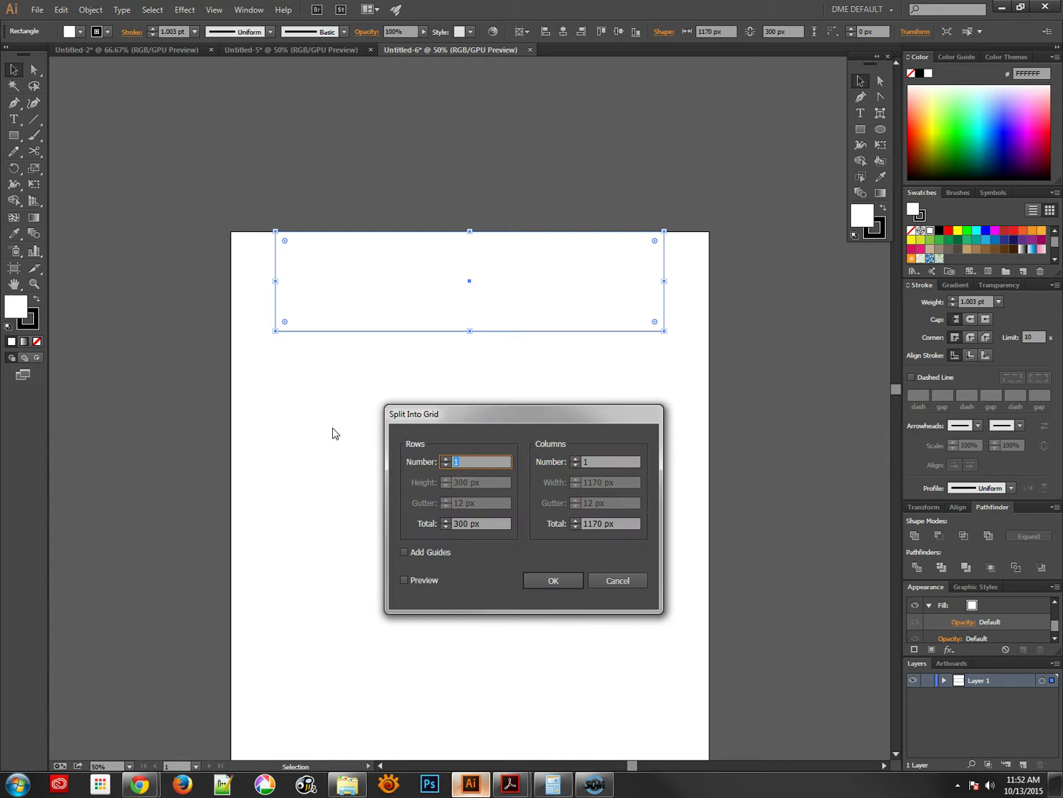
{"action": "left_click", "coordinate": [598, 462]}
{"action": "type", "text": "2"}
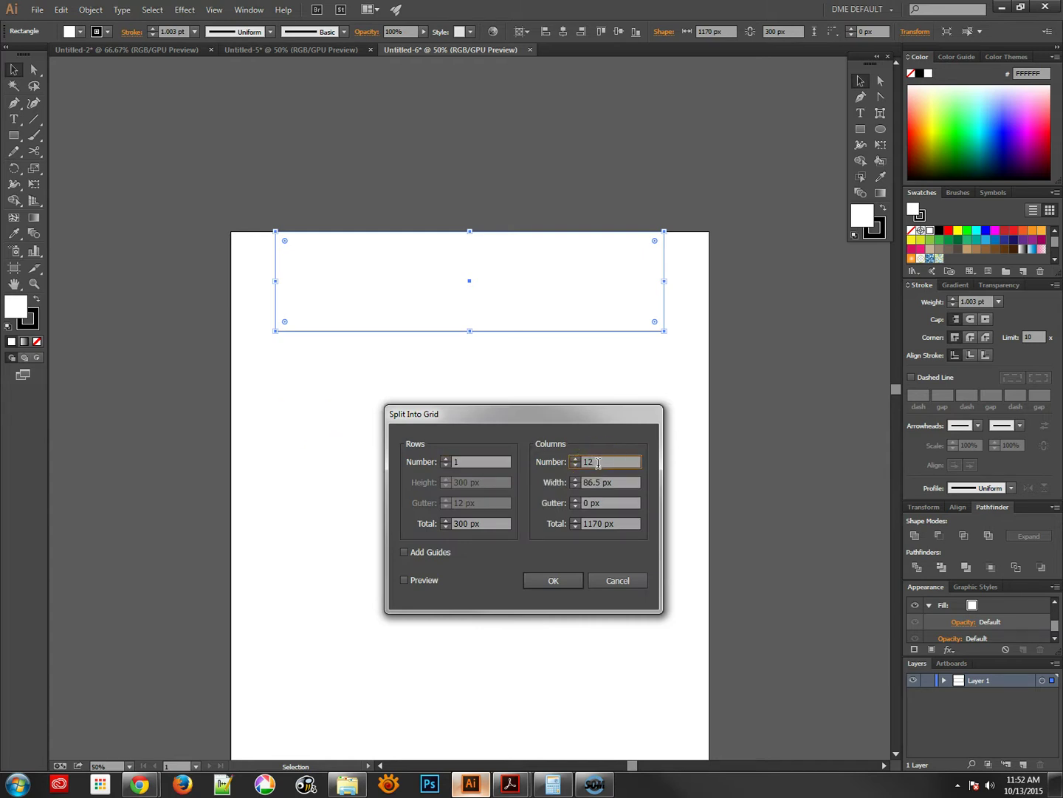
{"action": "left_click", "coordinate": [569, 491]}
{"action": "left_click", "coordinate": [411, 582]}
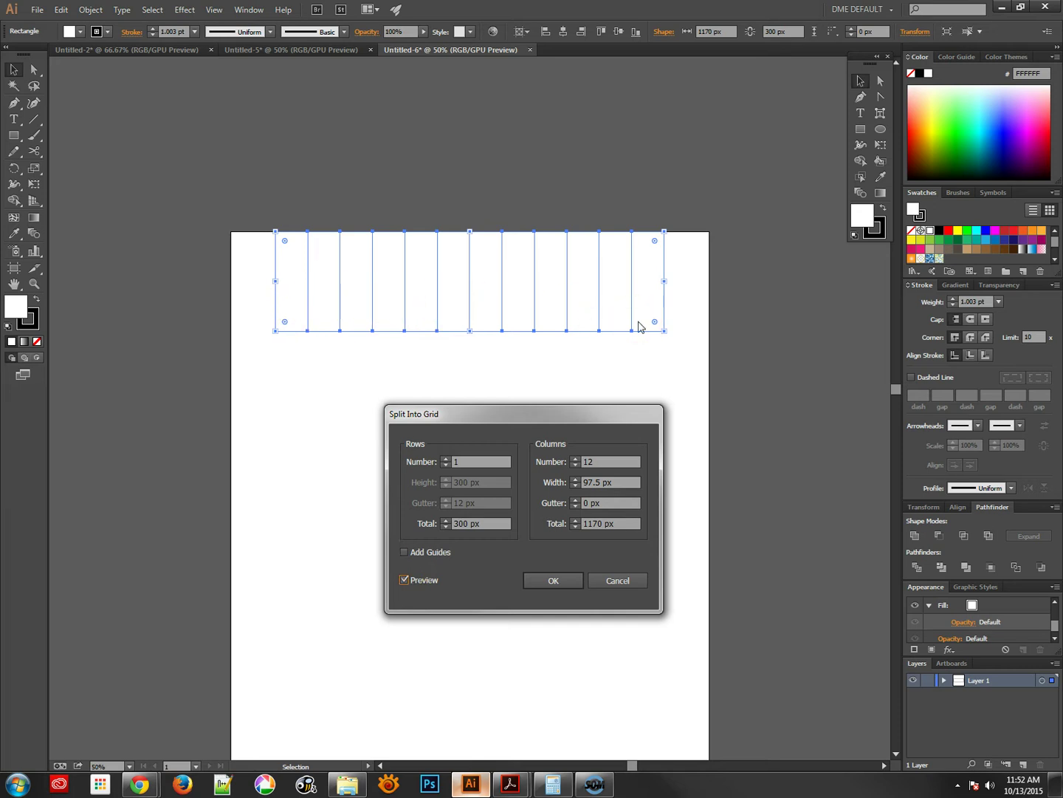
Cancel the split and swap fill and stroke to make the rectangle black
{"action": "left_click", "coordinate": [616, 580]}
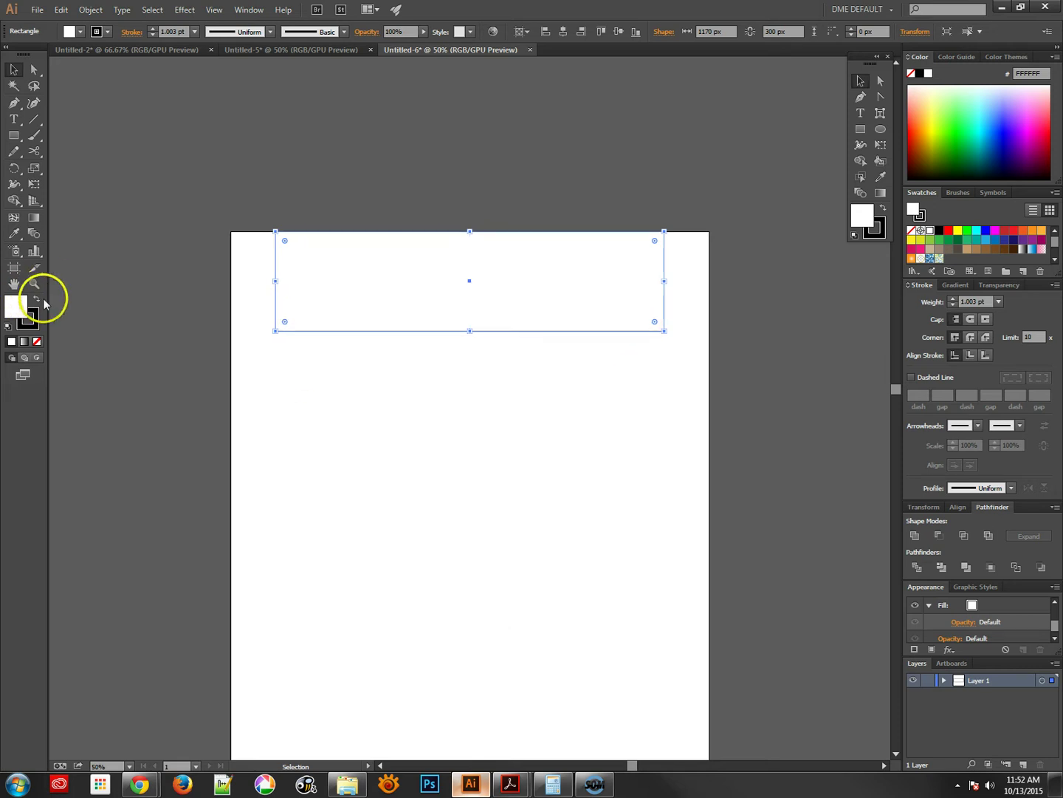
{"action": "left_click", "coordinate": [37, 299]}
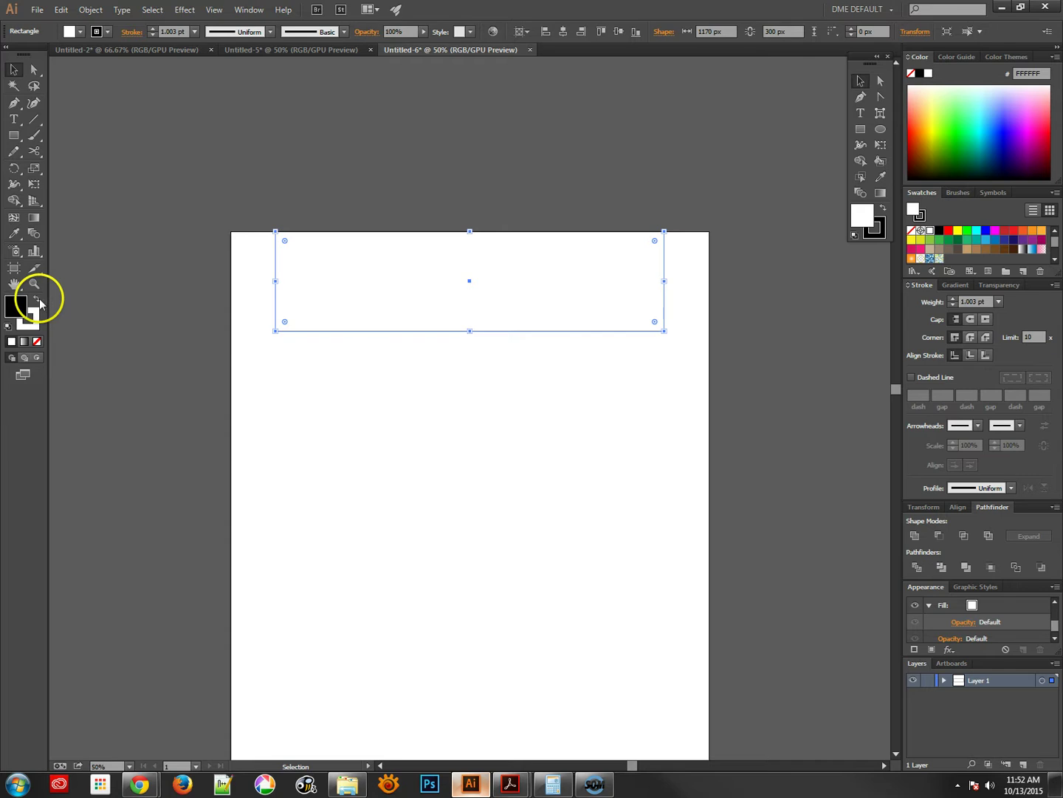
{"action": "left_click", "coordinate": [90, 9]}
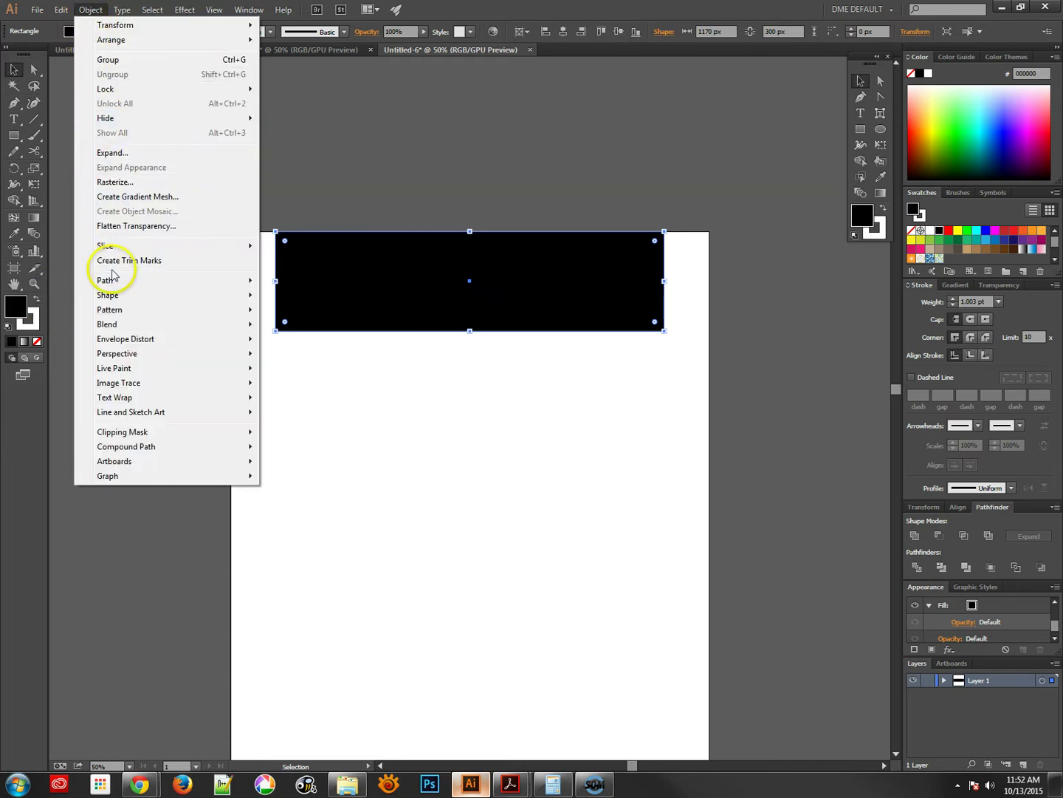
Split the black rectangle into 12 columns with 20 px gutters and add column guides
{"action": "mouse_move", "coordinate": [116, 281]}
{"action": "left_click", "coordinate": [310, 414]}
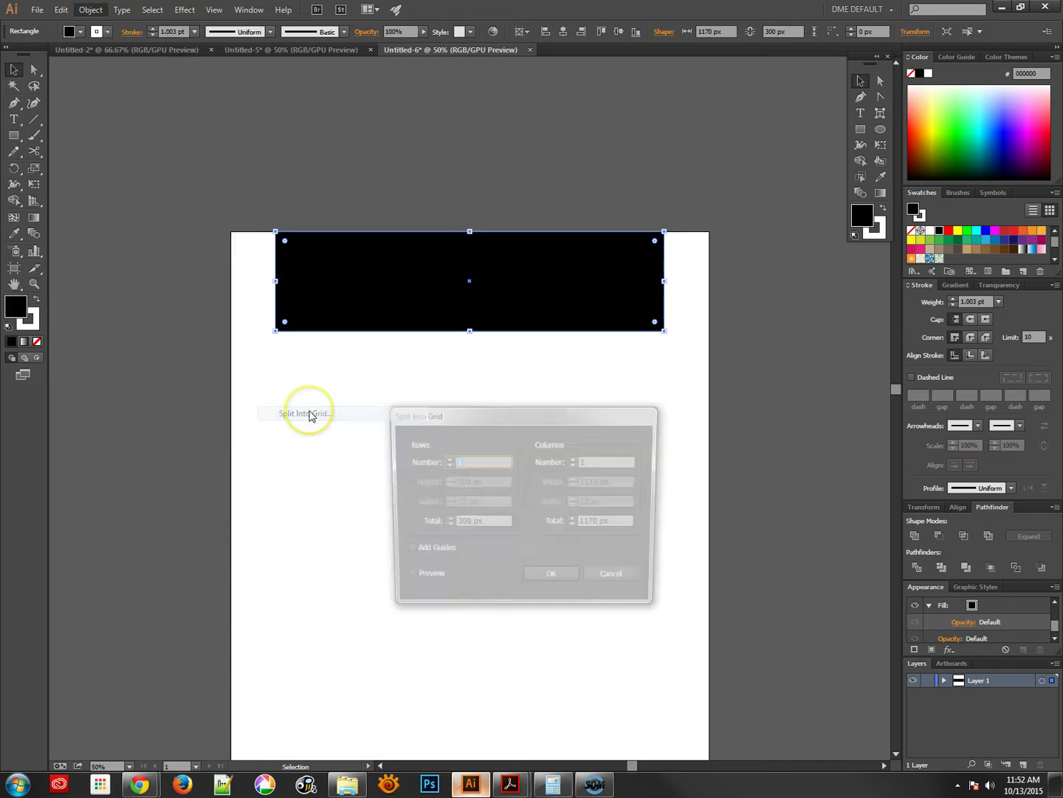
{"action": "left_click", "coordinate": [596, 459]}
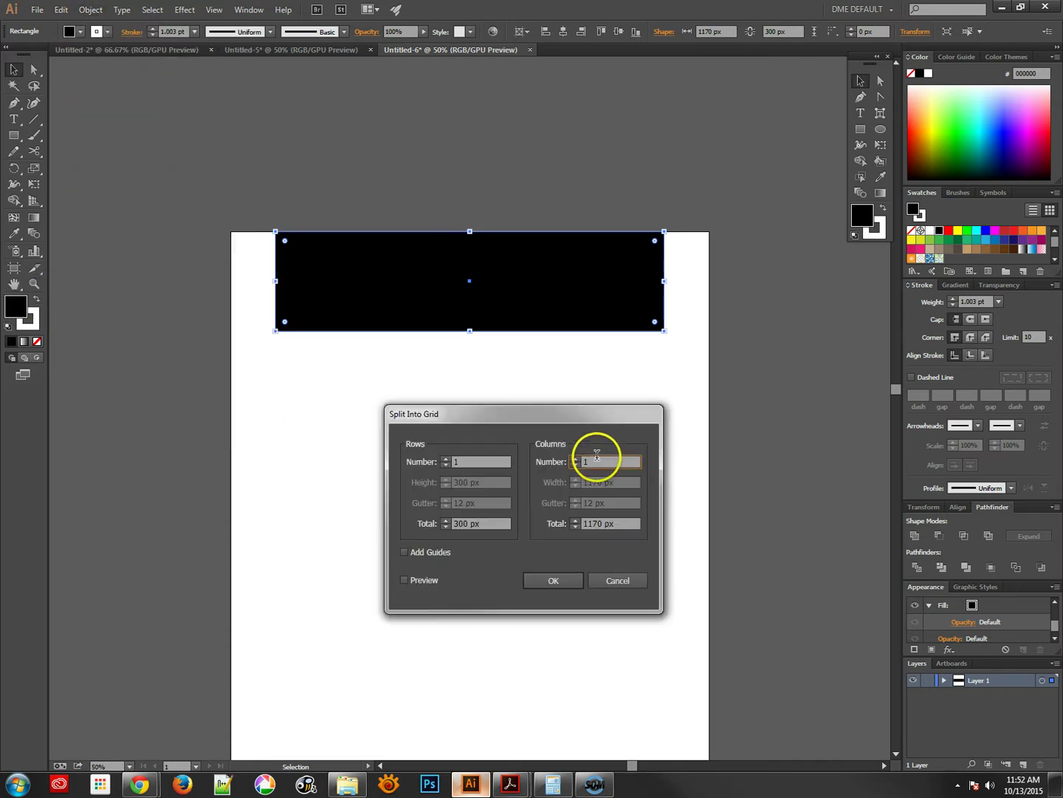
{"action": "type", "text": "2"}
{"action": "left_click", "coordinate": [427, 580]}
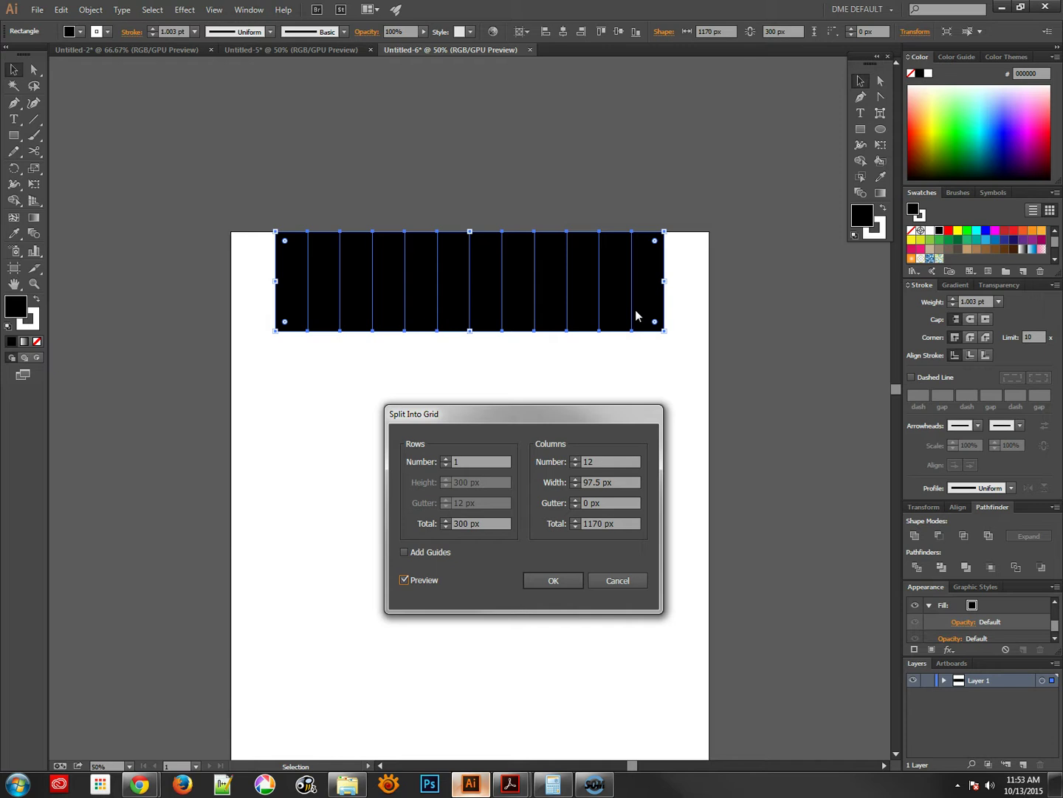
{"action": "left_click", "coordinate": [411, 554]}
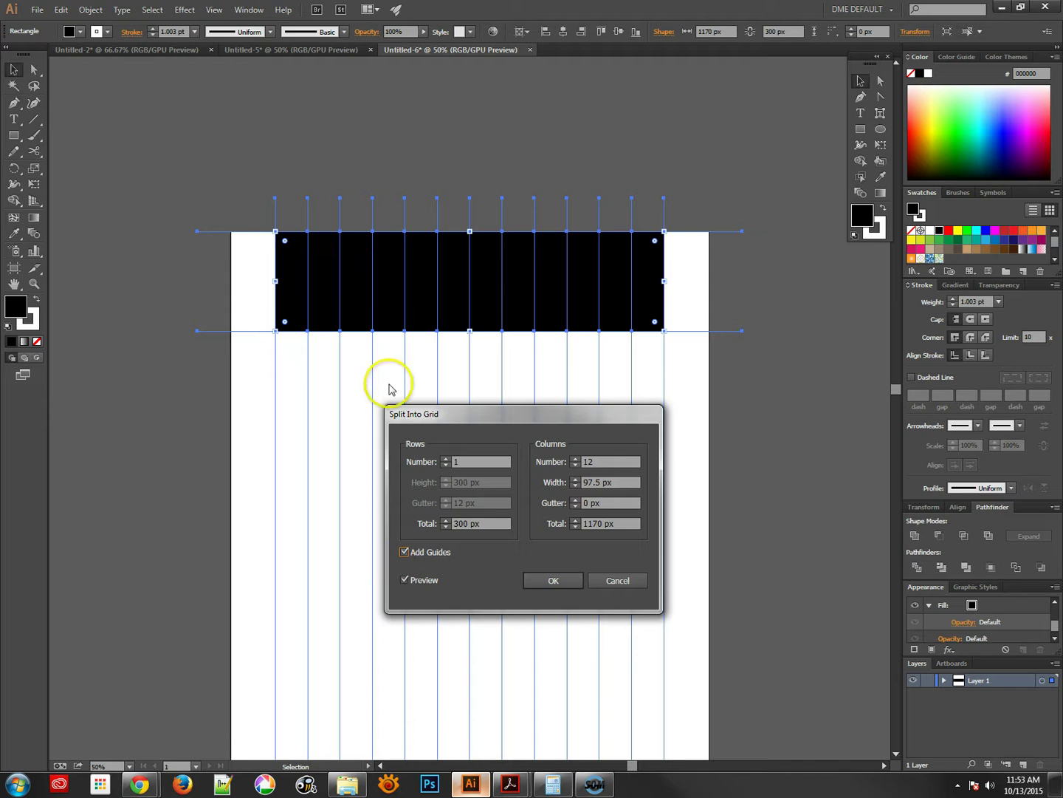
{"action": "triple_click", "coordinate": [612, 502]}
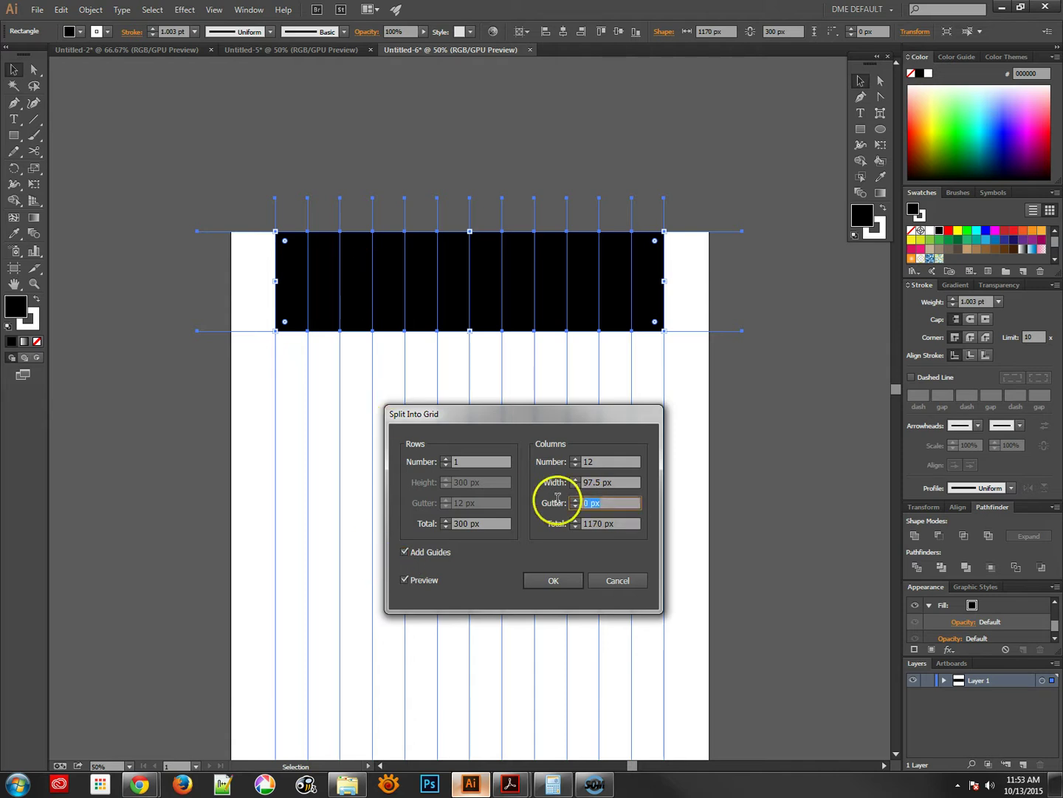
{"action": "type", "text": "20"}
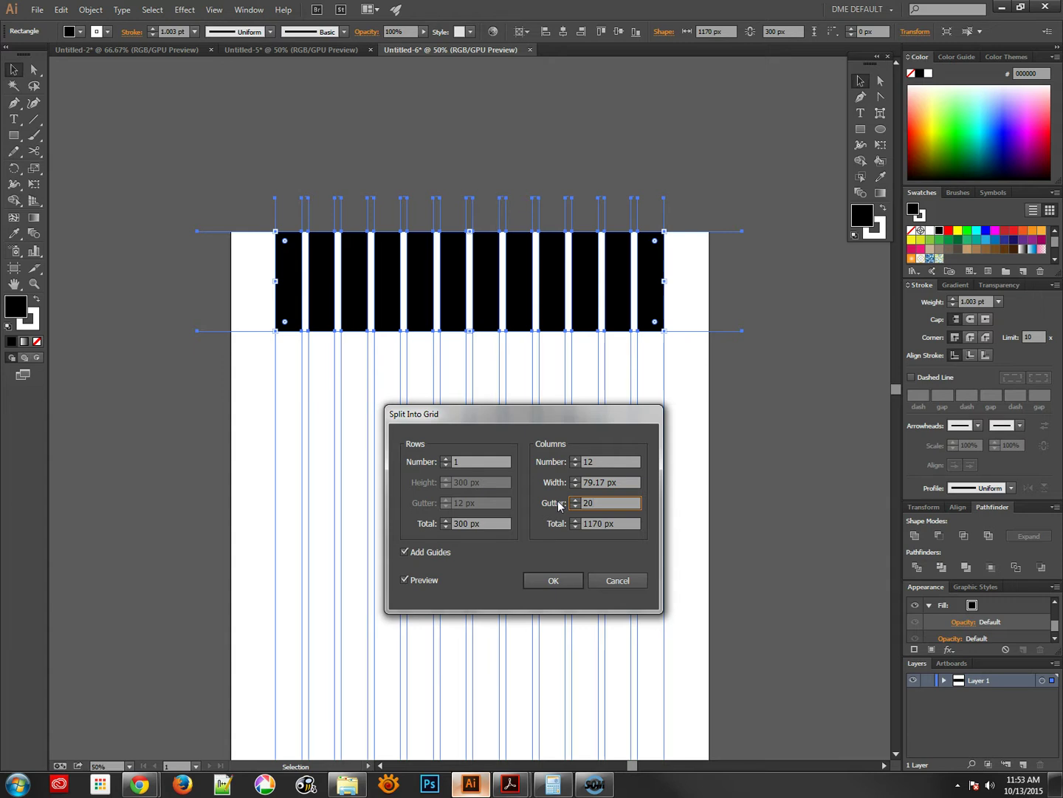
{"action": "left_click", "coordinate": [561, 588]}
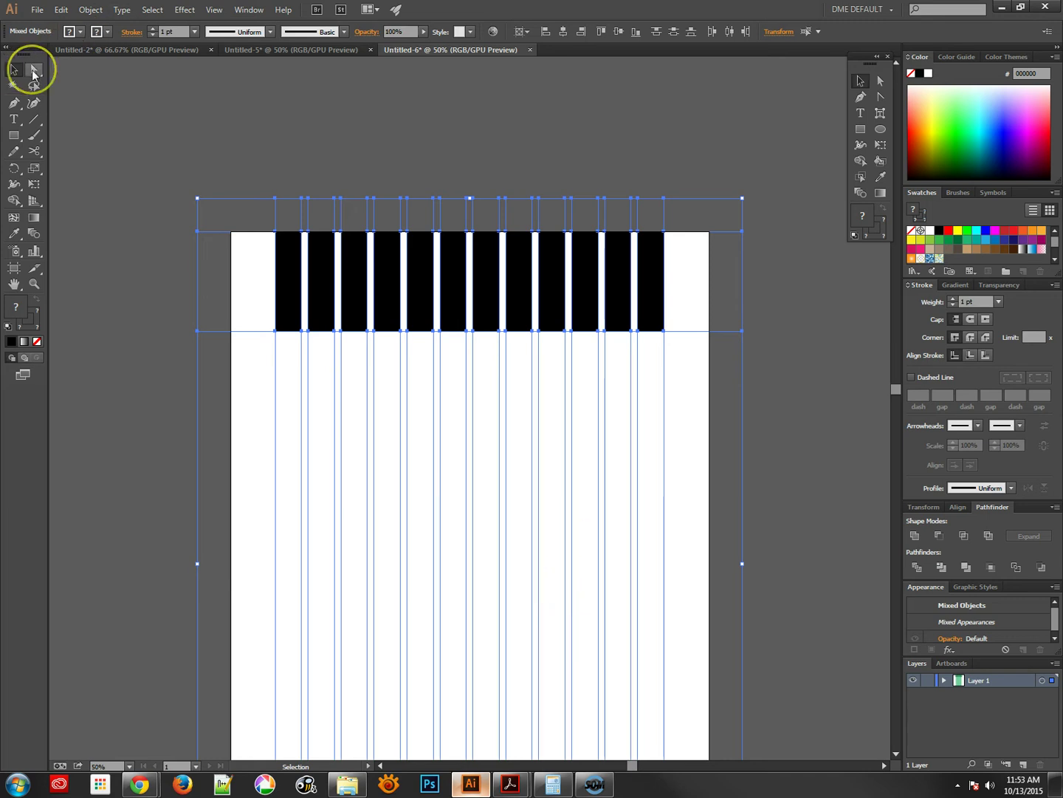
{"action": "left_click_drag", "start_coordinate": [32, 70], "coordinate": [100, 88]}
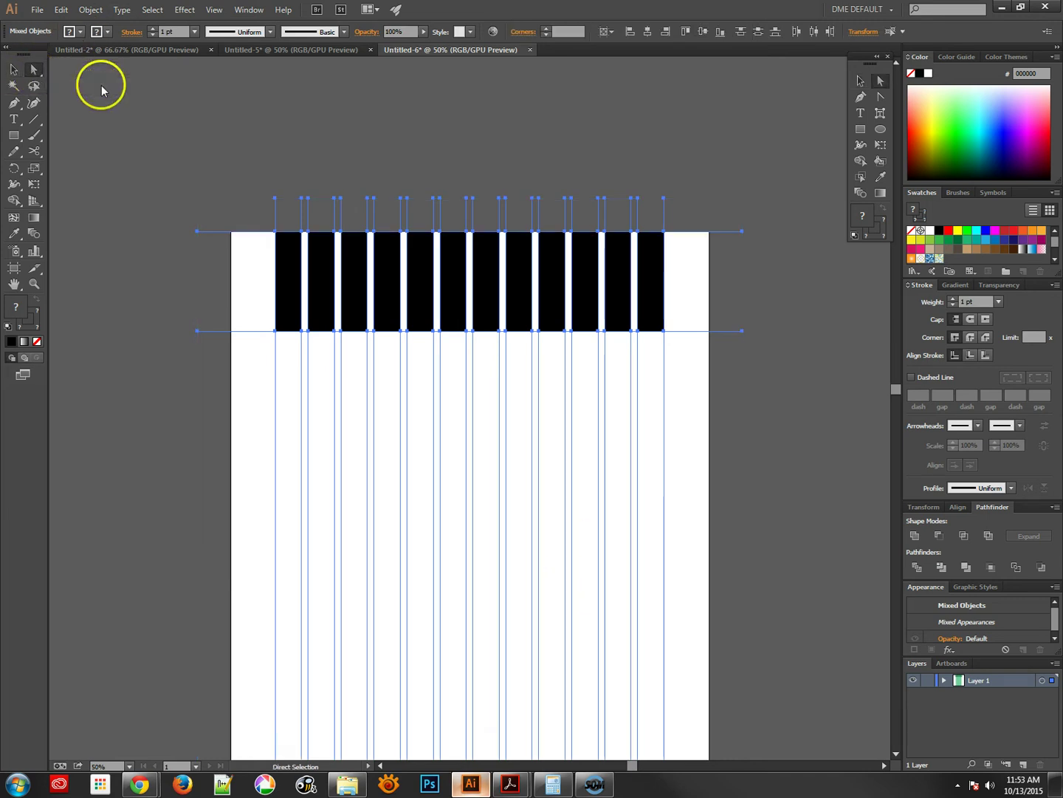
{"action": "left_click", "coordinate": [275, 218]}
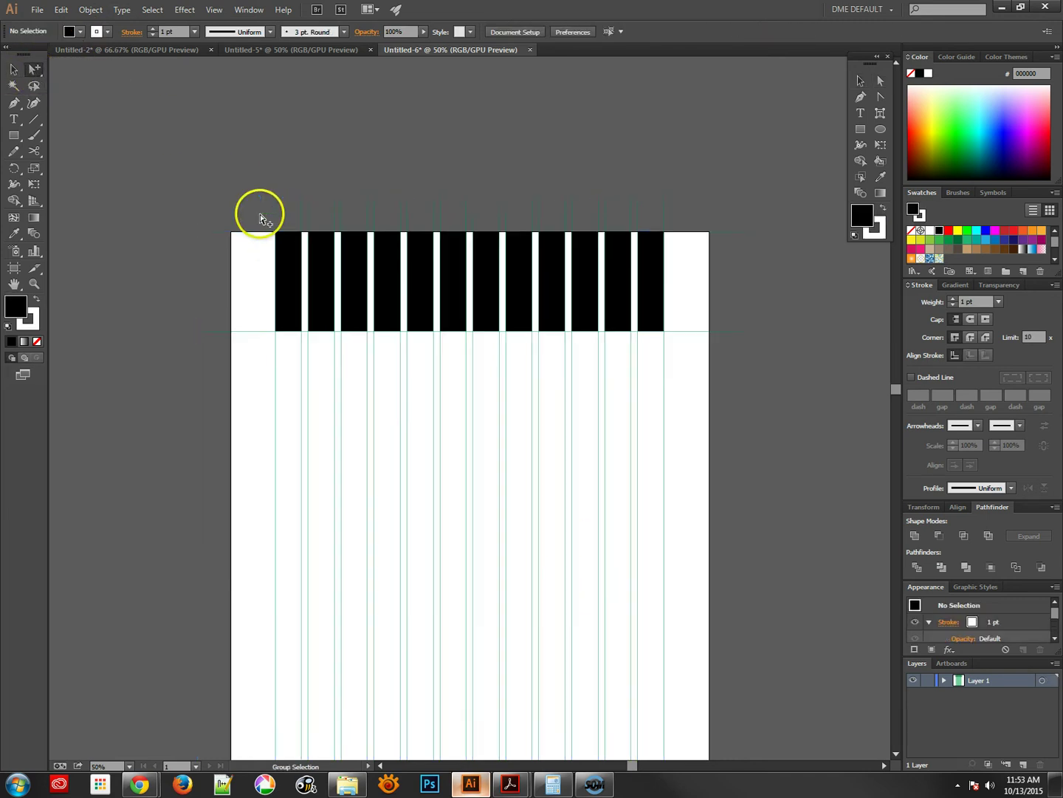
{"action": "left_click", "coordinate": [276, 218]}
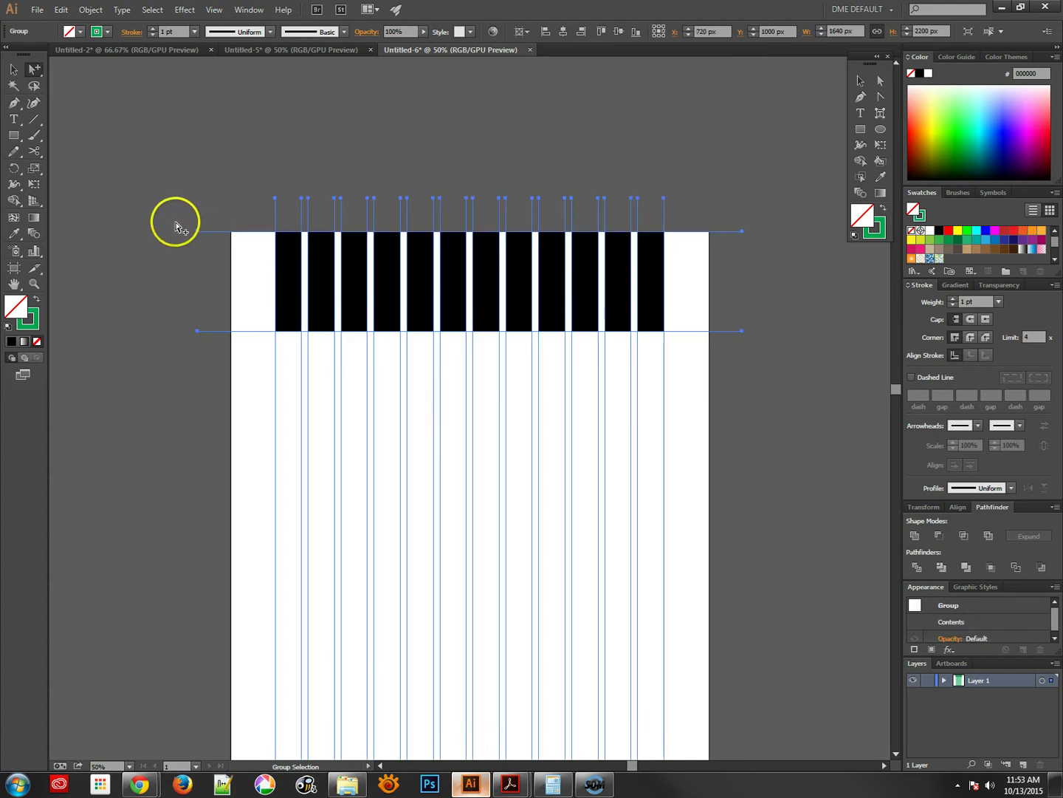
{"action": "left_click", "coordinate": [14, 69]}
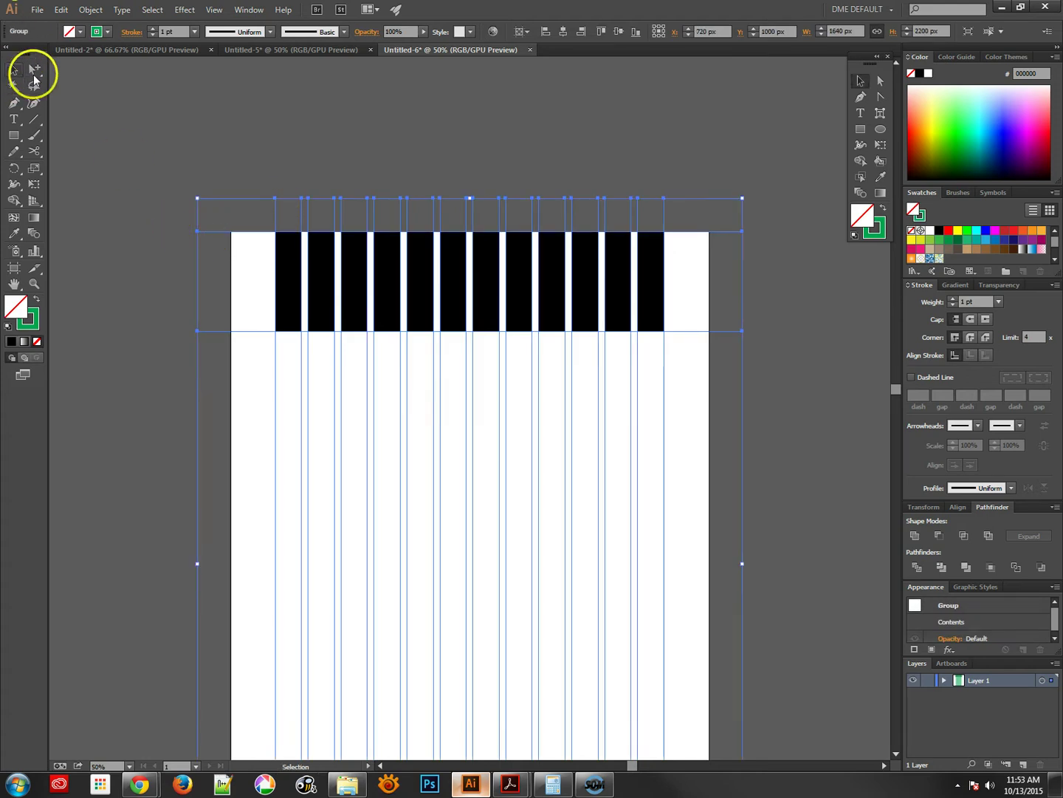
{"action": "left_click", "coordinate": [34, 69]}
{"action": "left_click", "coordinate": [90, 70]}
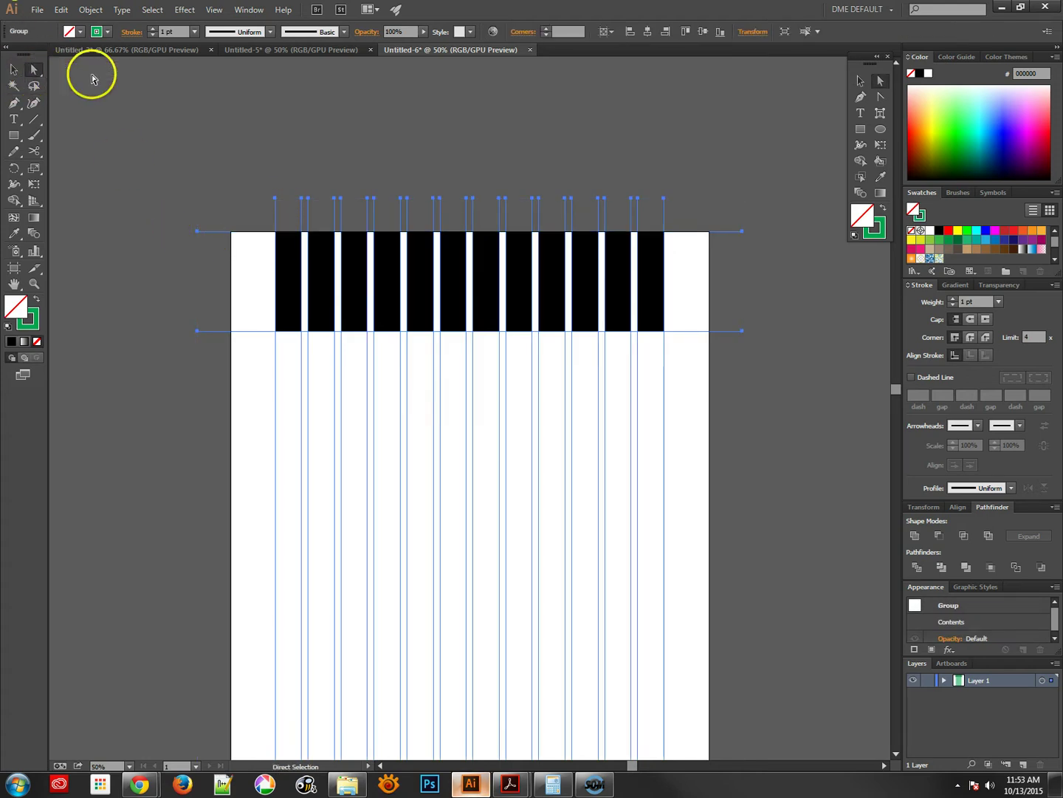
{"action": "left_click", "coordinate": [209, 223]}
{"action": "left_click", "coordinate": [211, 231]}
{"action": "left_click", "coordinate": [213, 333], "text": "shift"}
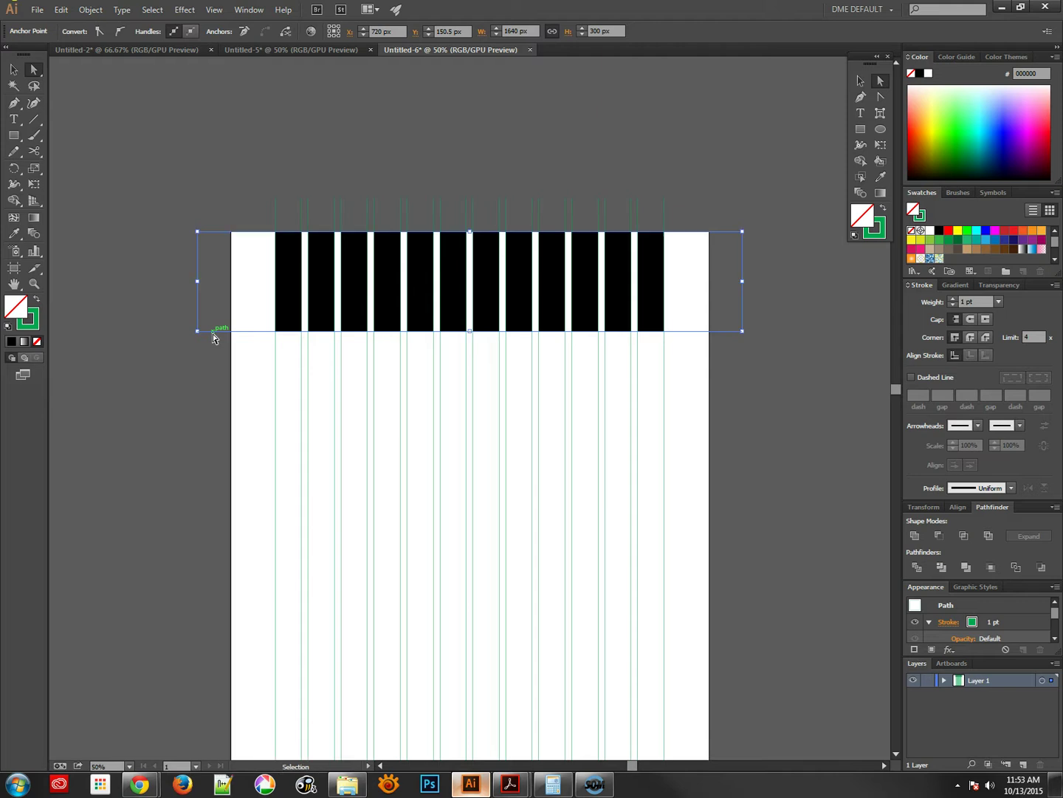
{"action": "left_click", "coordinate": [242, 309]}
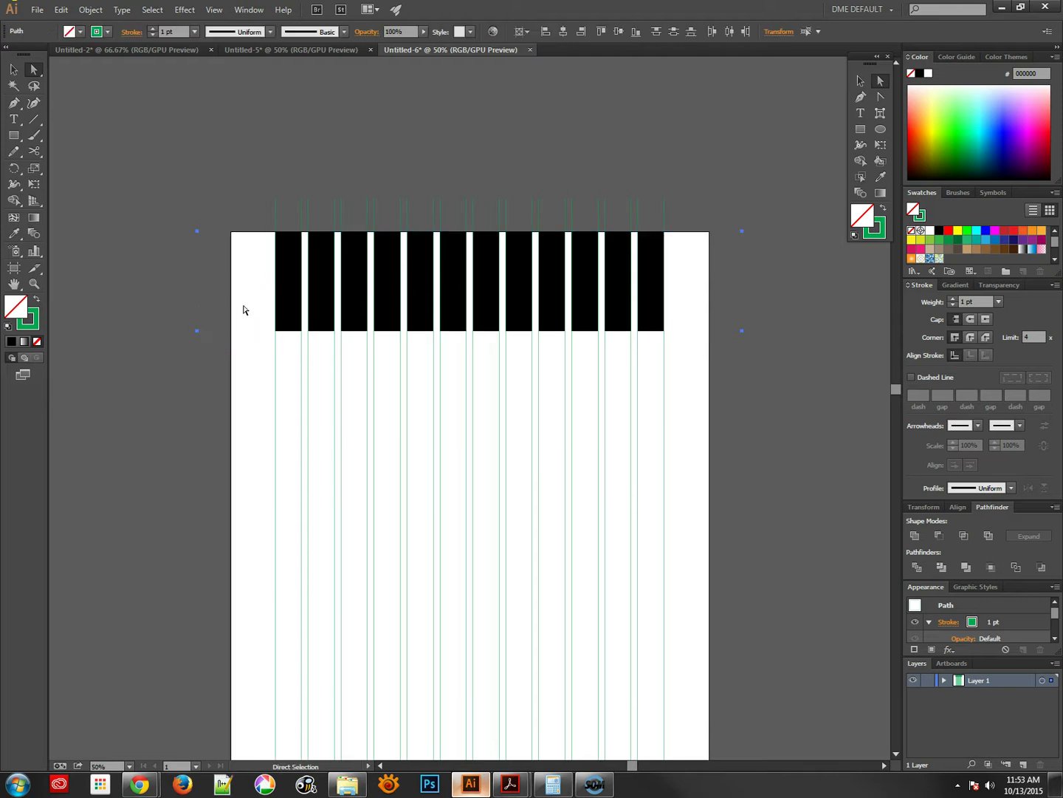
{"action": "left_click", "coordinate": [243, 309]}
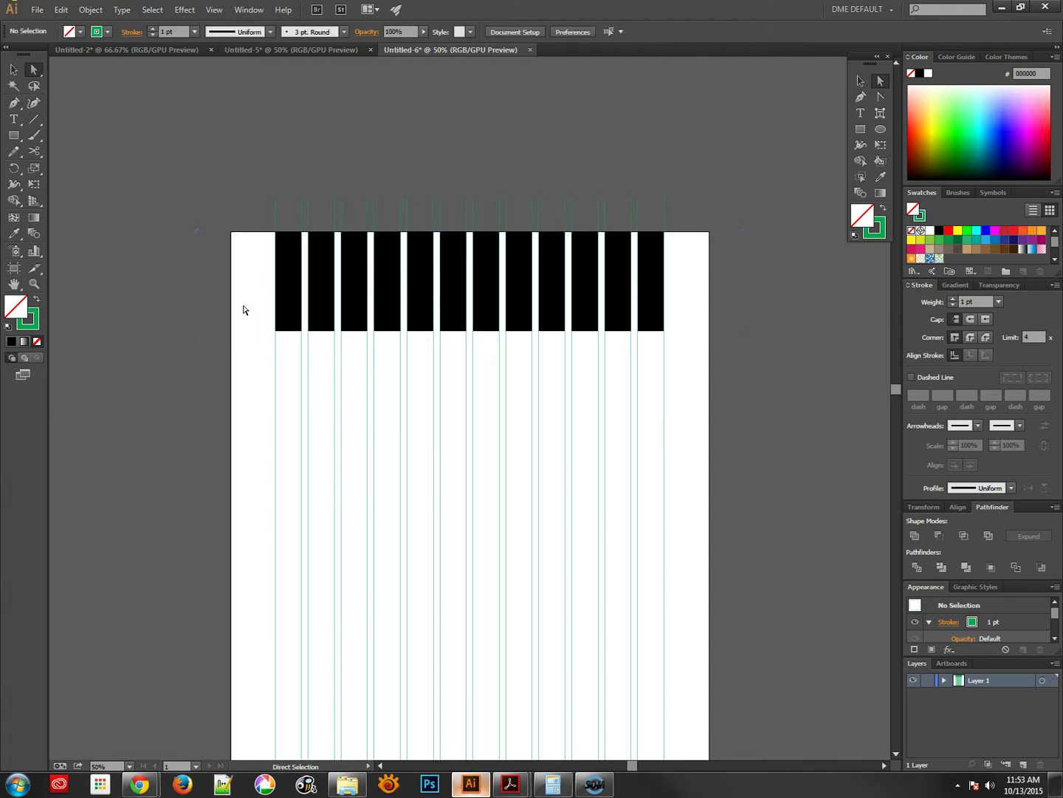
{"action": "key", "text": "ctrl+a"}
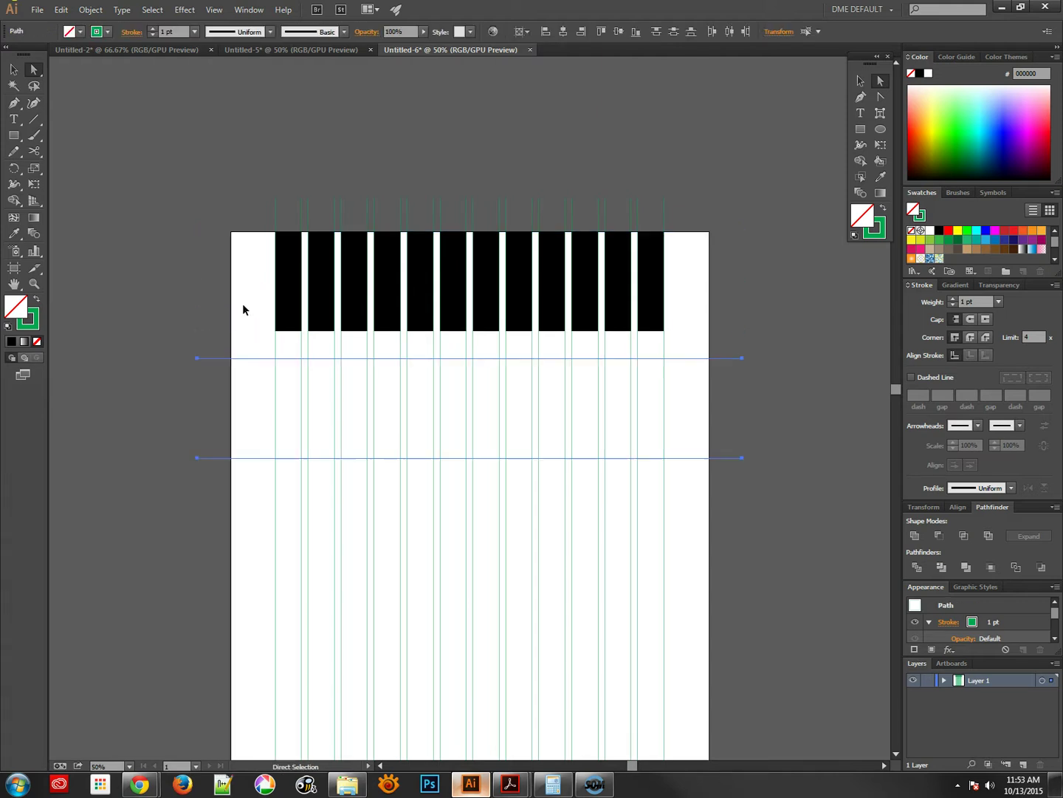
{"action": "mouse_move", "coordinate": [243, 308]}
{"action": "left_mouse_down"}
{"action": "mouse_move", "coordinate": [241, 366]}
{"action": "mouse_move", "coordinate": [242, 315]}
{"action": "left_mouse_up"}
{"action": "left_click_drag", "start_coordinate": [243, 242], "coordinate": [249, 235]}
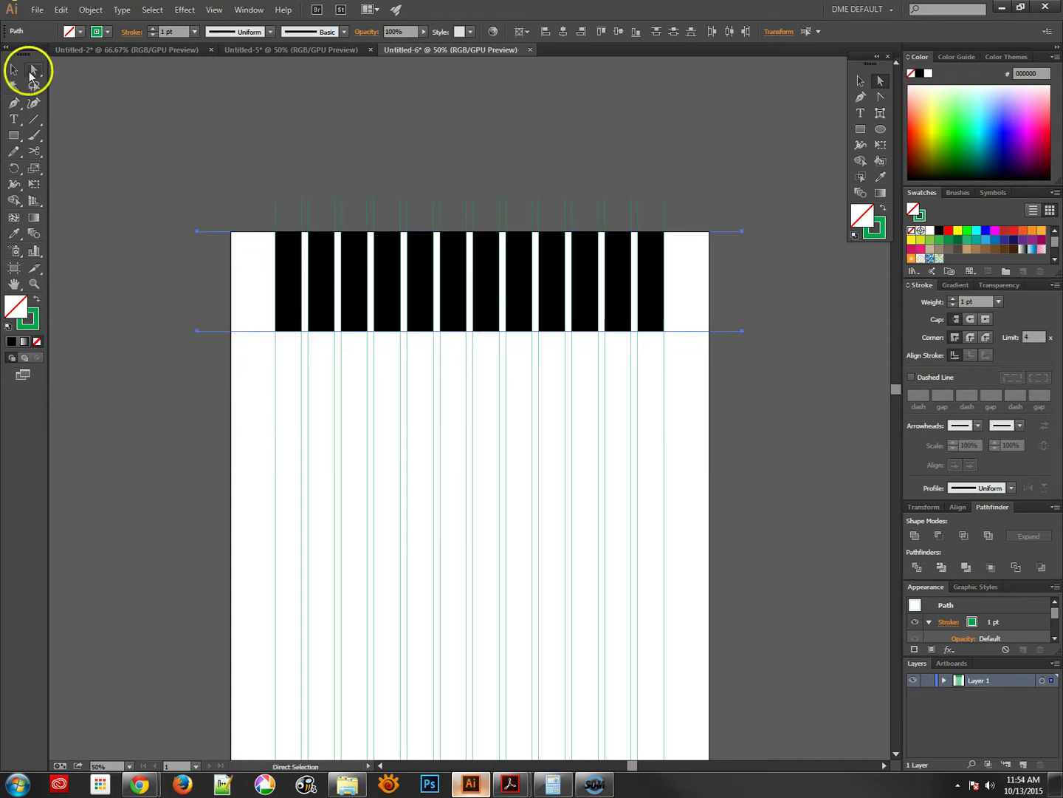
Select the group of vertical column lines and drag it toward the artboard top
{"action": "left_click_drag", "start_coordinate": [31, 74], "coordinate": [90, 86]}
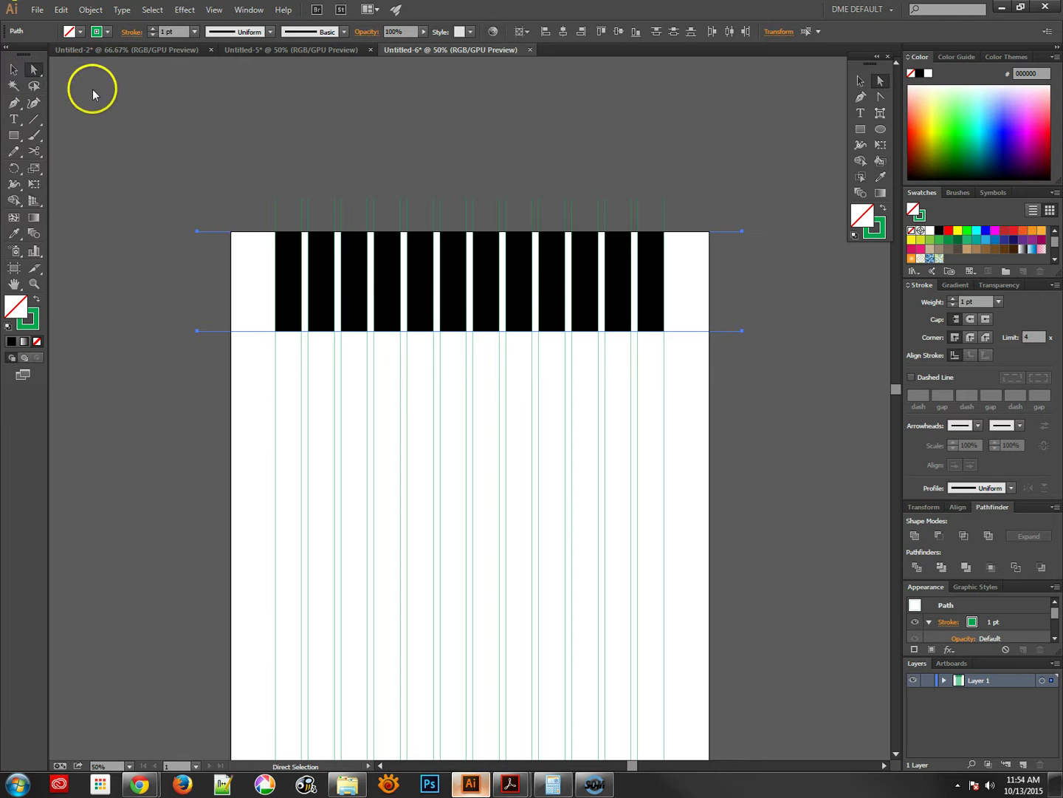
{"action": "left_click", "coordinate": [276, 406]}
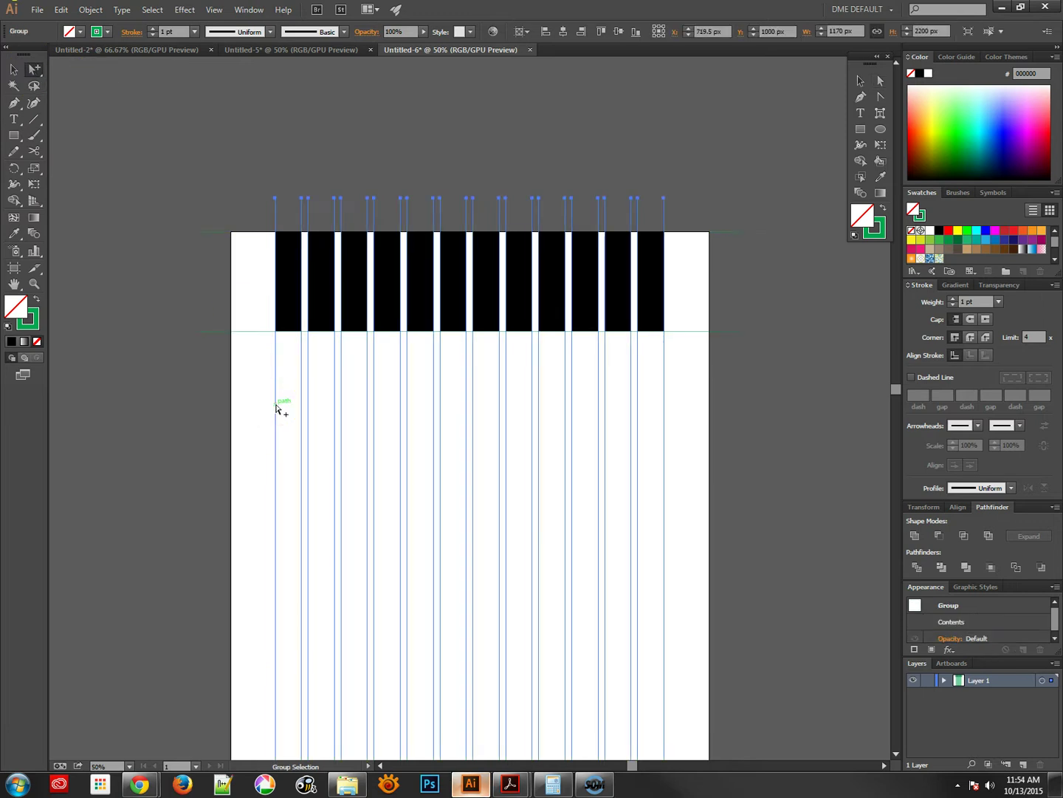
{"action": "left_click", "coordinate": [276, 403]}
{"action": "left_click", "coordinate": [13, 69]}
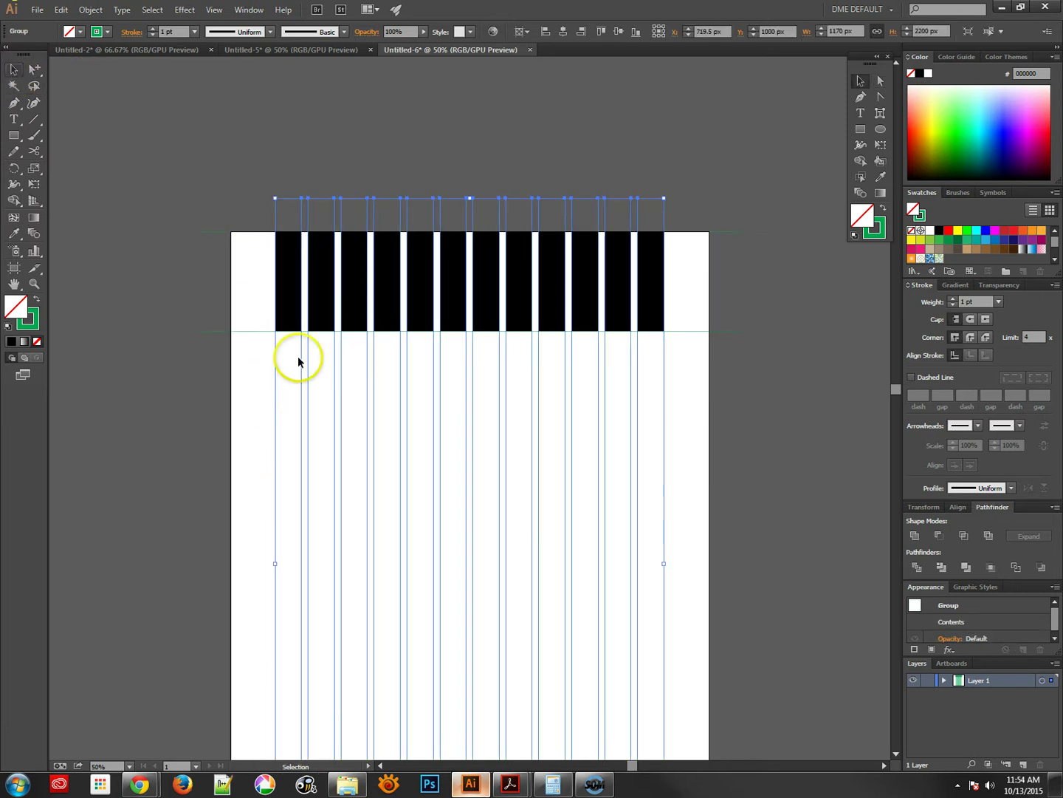
{"action": "left_click", "coordinate": [249, 367]}
{"action": "left_click", "coordinate": [277, 366]}
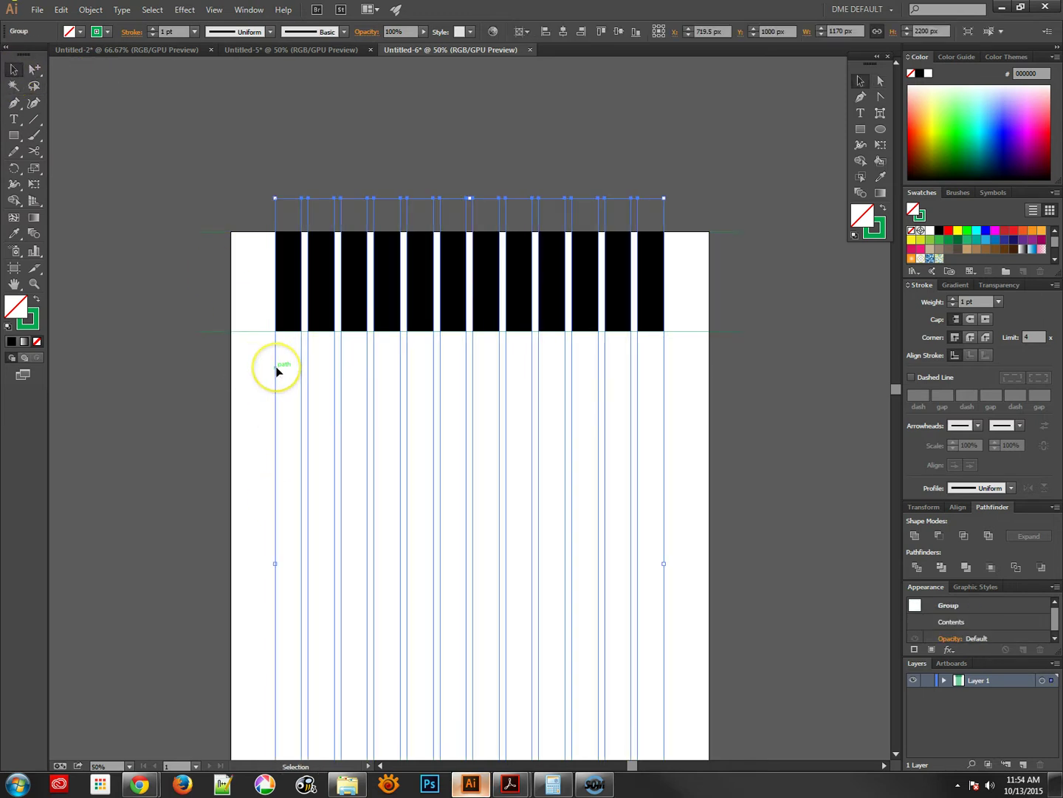
{"action": "left_click", "coordinate": [448, 215]}
{"action": "left_click", "coordinate": [451, 196]}
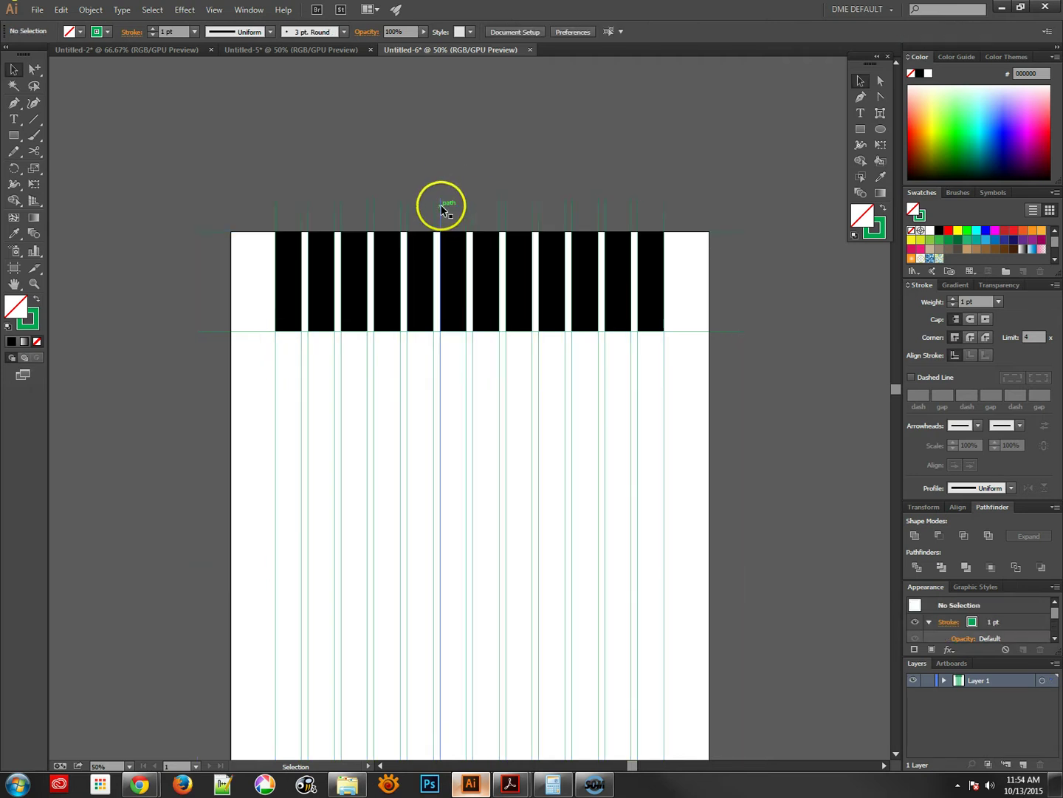
{"action": "left_click_drag", "start_coordinate": [444, 207], "coordinate": [436, 251]}
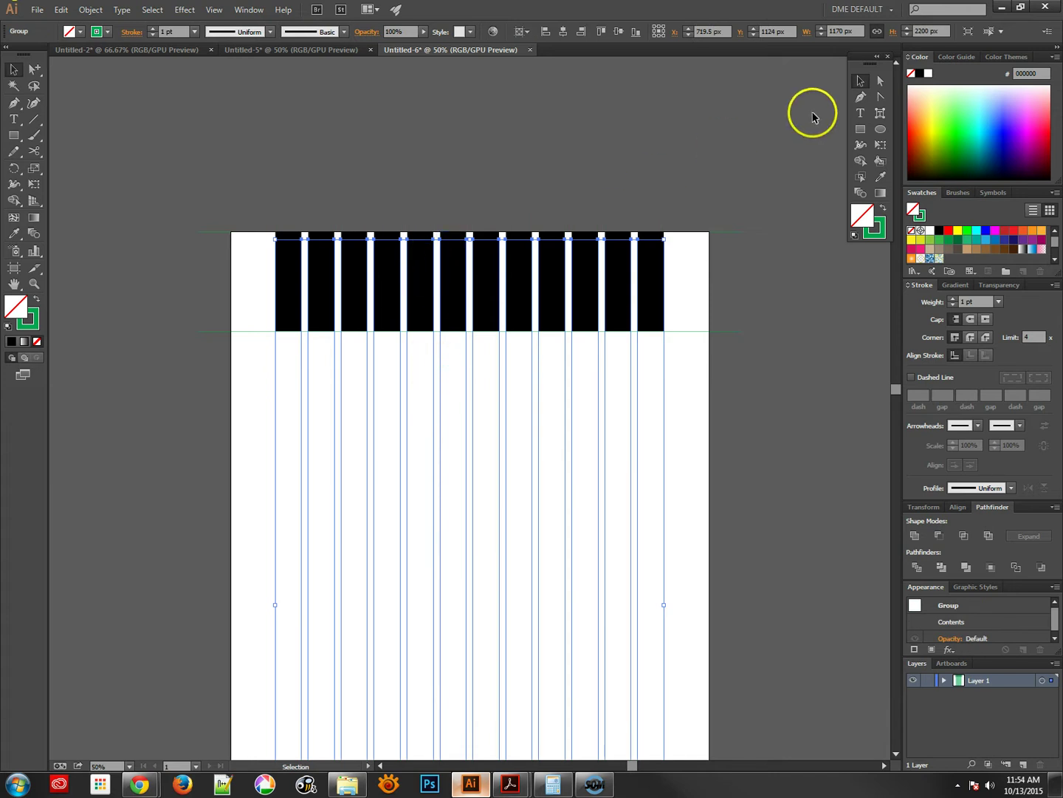
With the top-center reference point, set the group's Y position to 0 px
{"action": "left_click", "coordinate": [658, 28]}
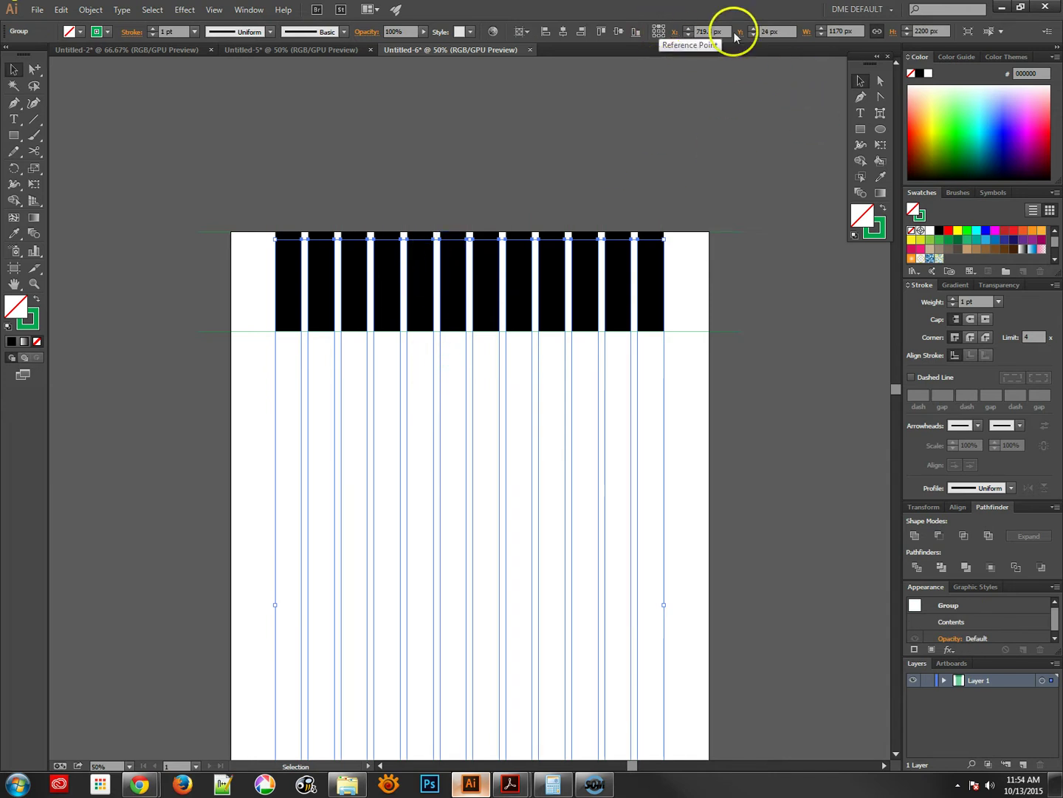
{"action": "left_click", "coordinate": [764, 31]}
{"action": "type", "text": "0"}
{"action": "key", "text": "Return"}
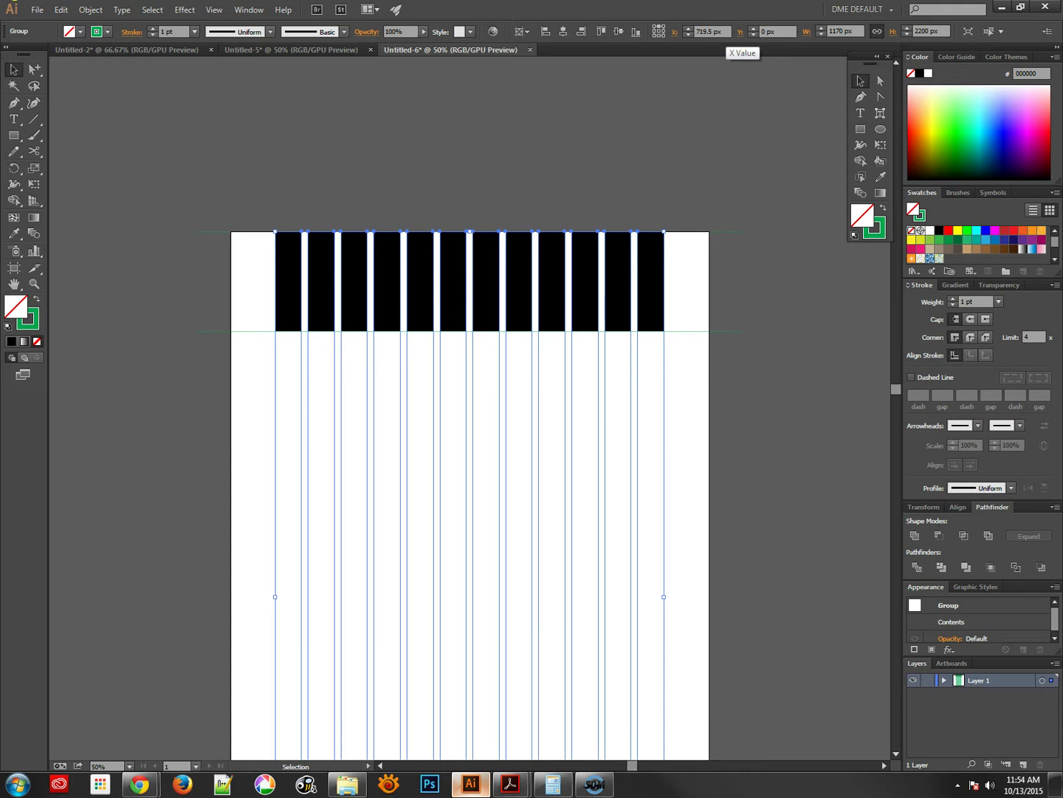
Select all 12 black column blocks and delete them, leaving only the guide lines
{"action": "left_click", "coordinate": [617, 327]}
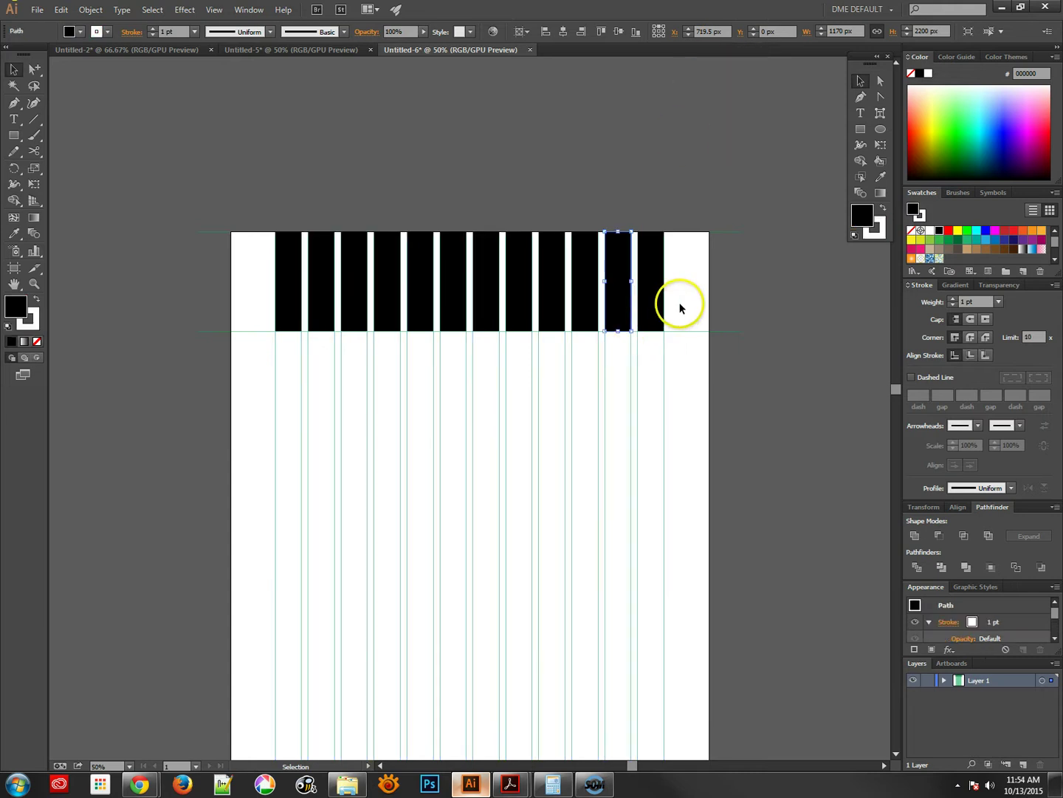
{"action": "left_click_drag", "start_coordinate": [674, 305], "coordinate": [251, 302]}
{"action": "key", "text": "Delete"}
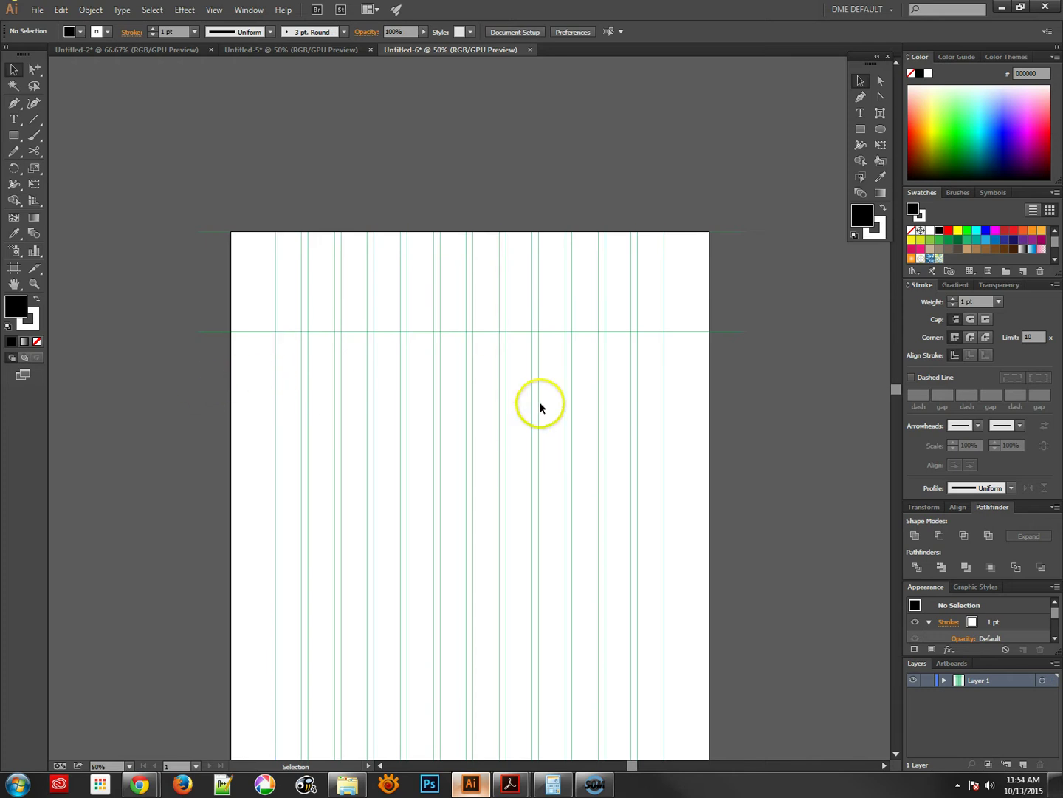
{"action": "left_click_drag", "start_coordinate": [542, 405], "coordinate": [478, 308]}
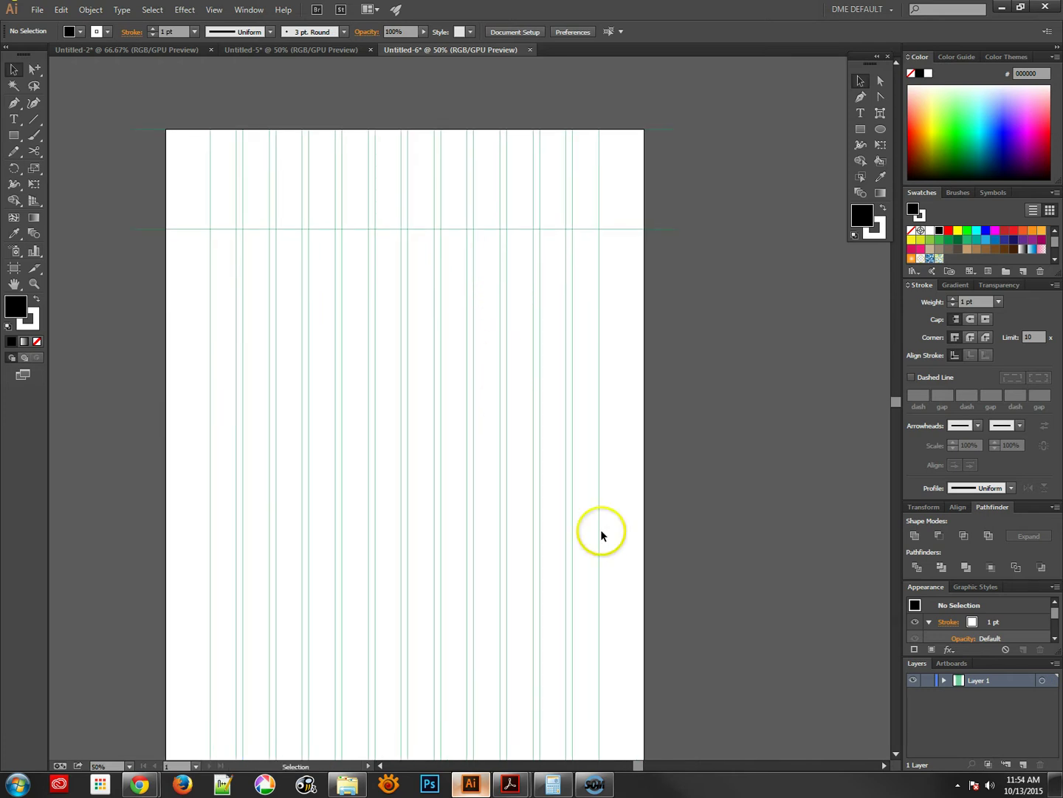
Rename Layer 1 to 'guides', make it a non-printing template layer, and add Layer 2 above
{"action": "double_click", "coordinate": [986, 681]}
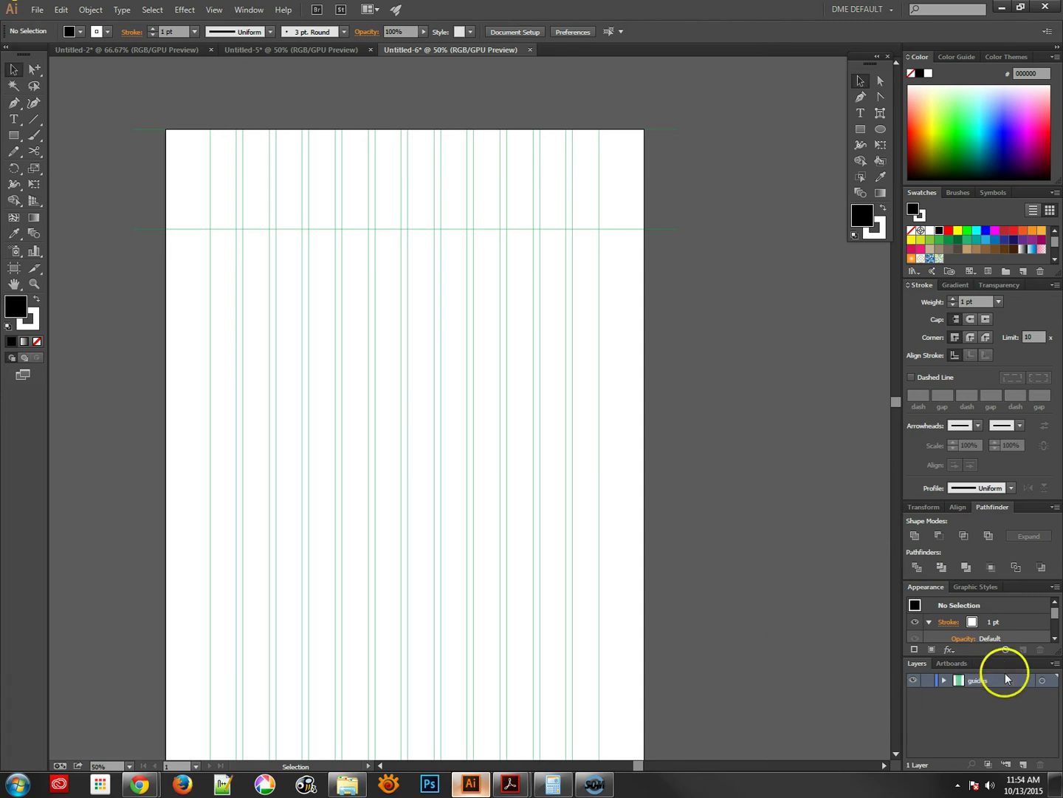
{"action": "left_click", "coordinate": [1055, 663]}
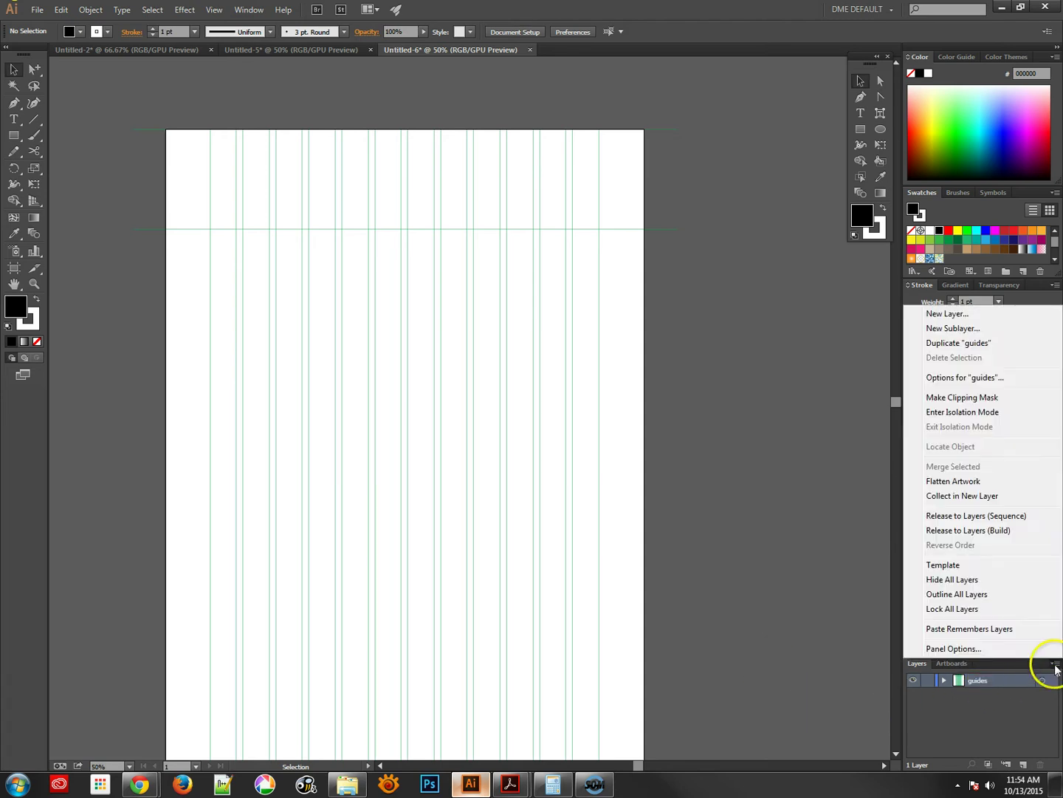
{"action": "left_click", "coordinate": [960, 378]}
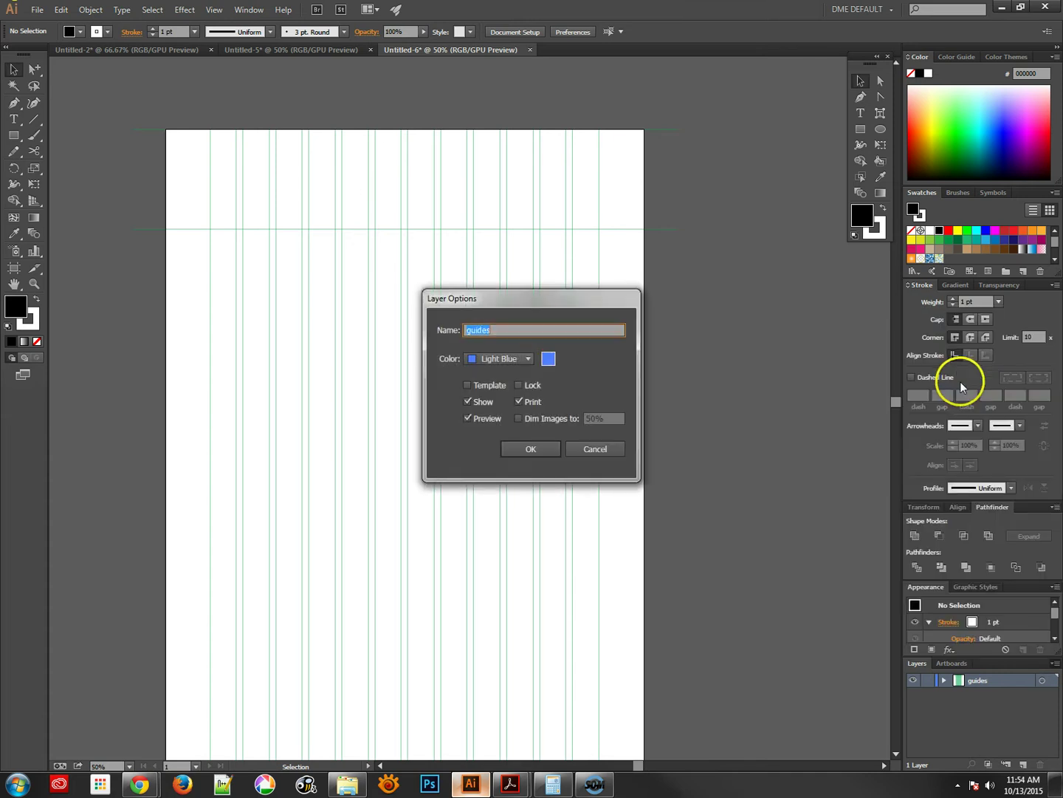
{"action": "left_click", "coordinate": [519, 401]}
{"action": "left_click", "coordinate": [467, 385]}
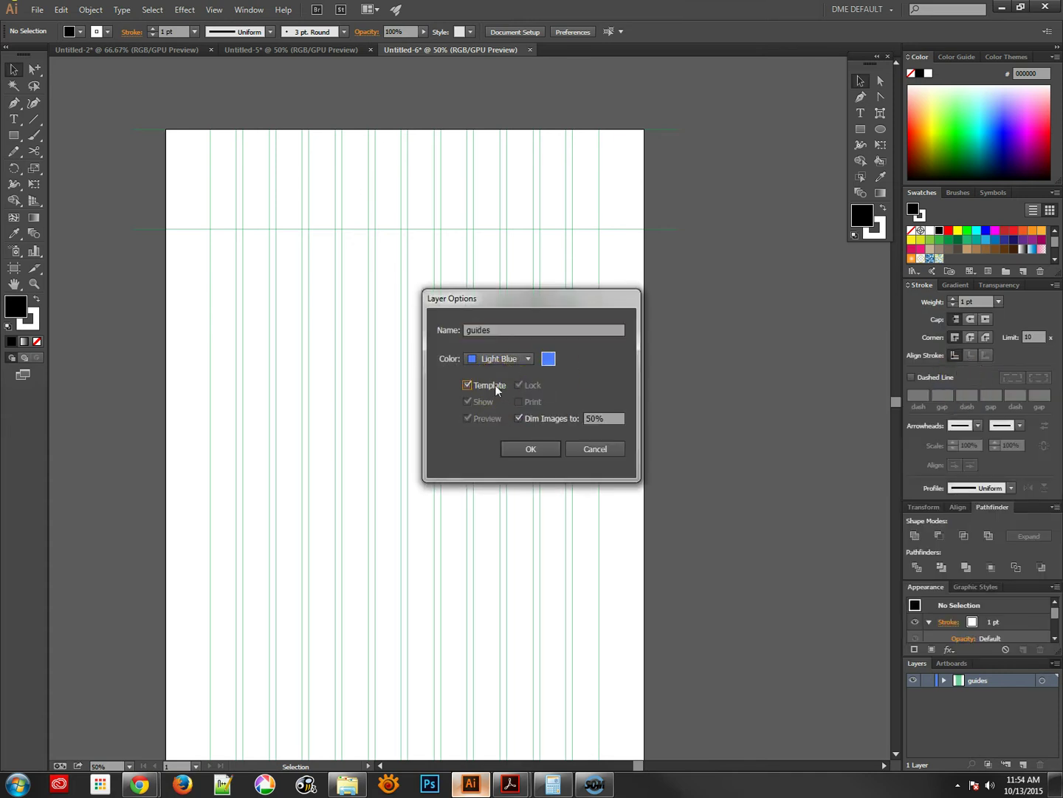
{"action": "left_click", "coordinate": [524, 447]}
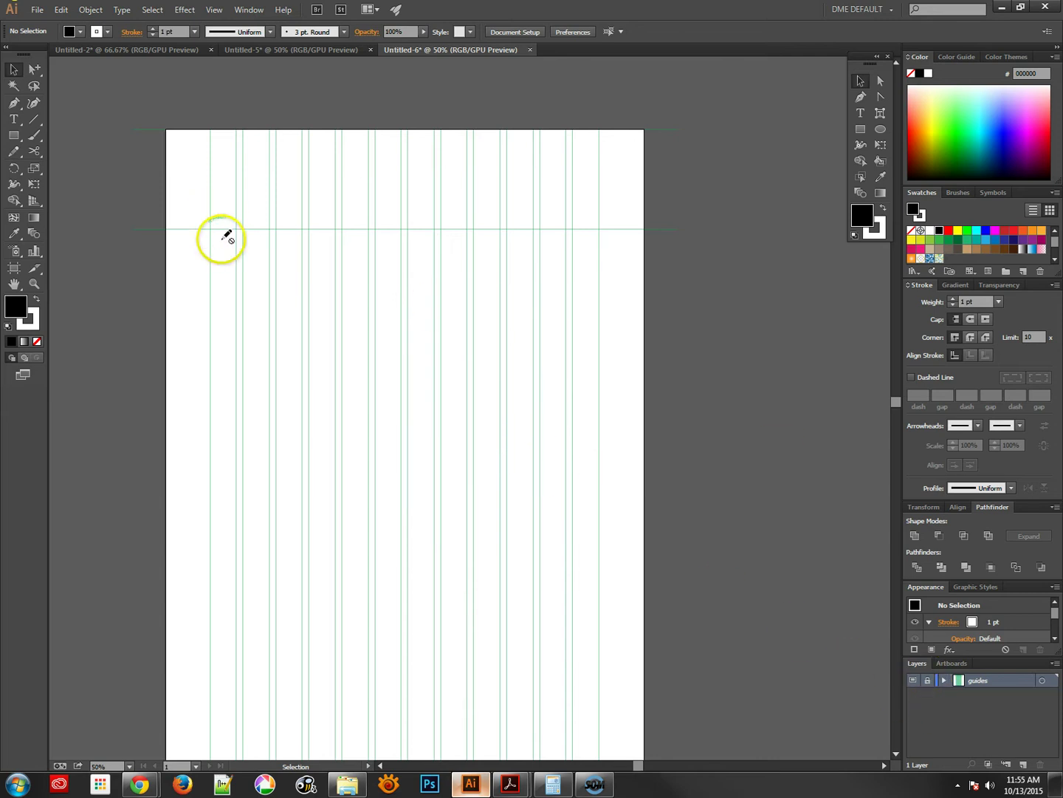
{"action": "left_click", "coordinate": [1022, 765]}
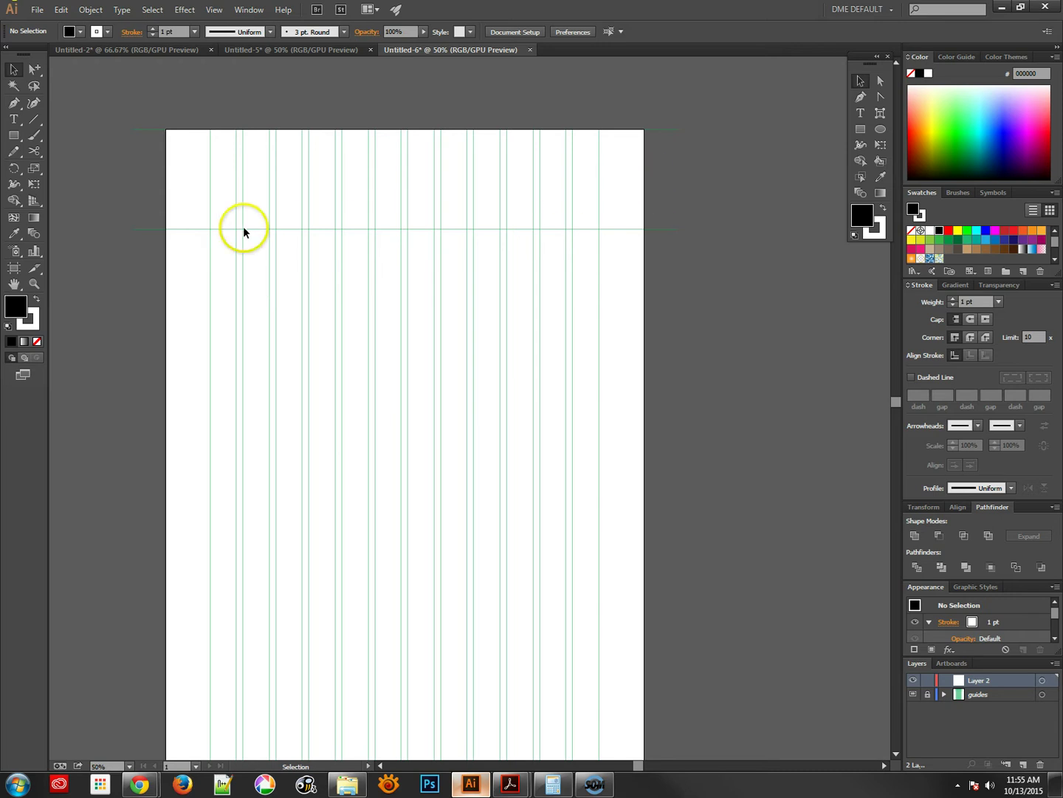
{"action": "left_click", "coordinate": [15, 267]}
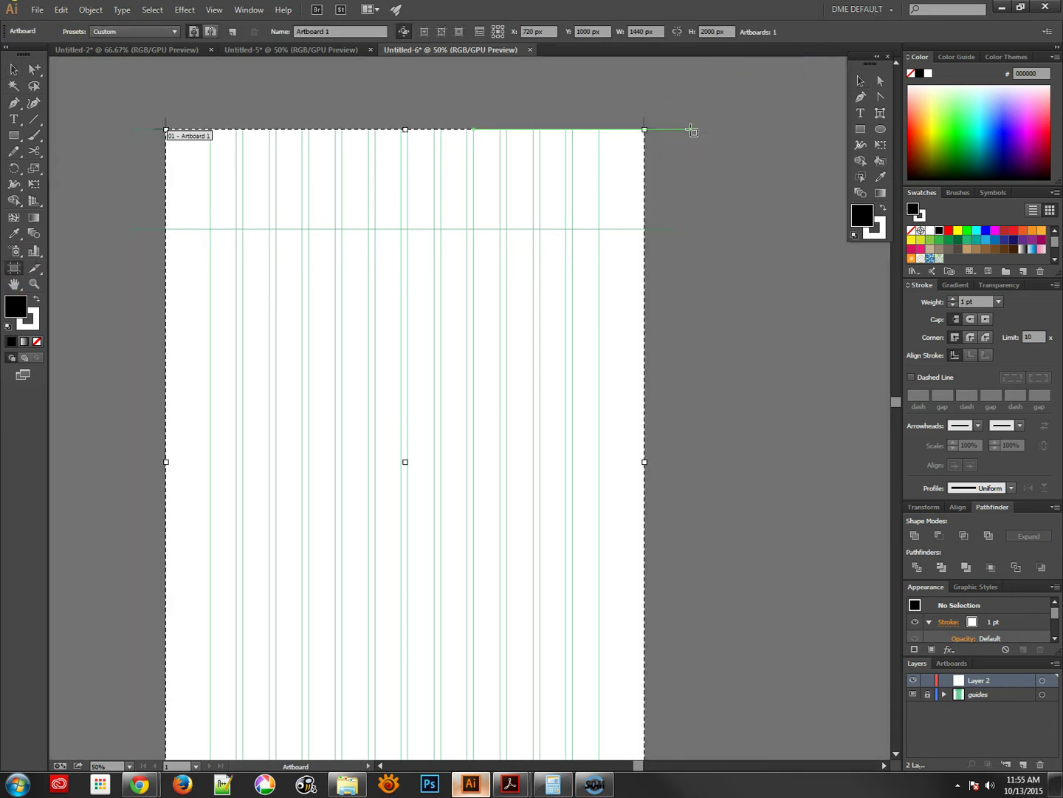
Add a 320 px wide artboard right of Artboard 1, stretched down to match its bottom edge
{"action": "left_click_drag", "start_coordinate": [692, 131], "coordinate": [854, 495]}
{"action": "left_click", "coordinate": [632, 35]}
{"action": "left_click", "coordinate": [633, 34]}
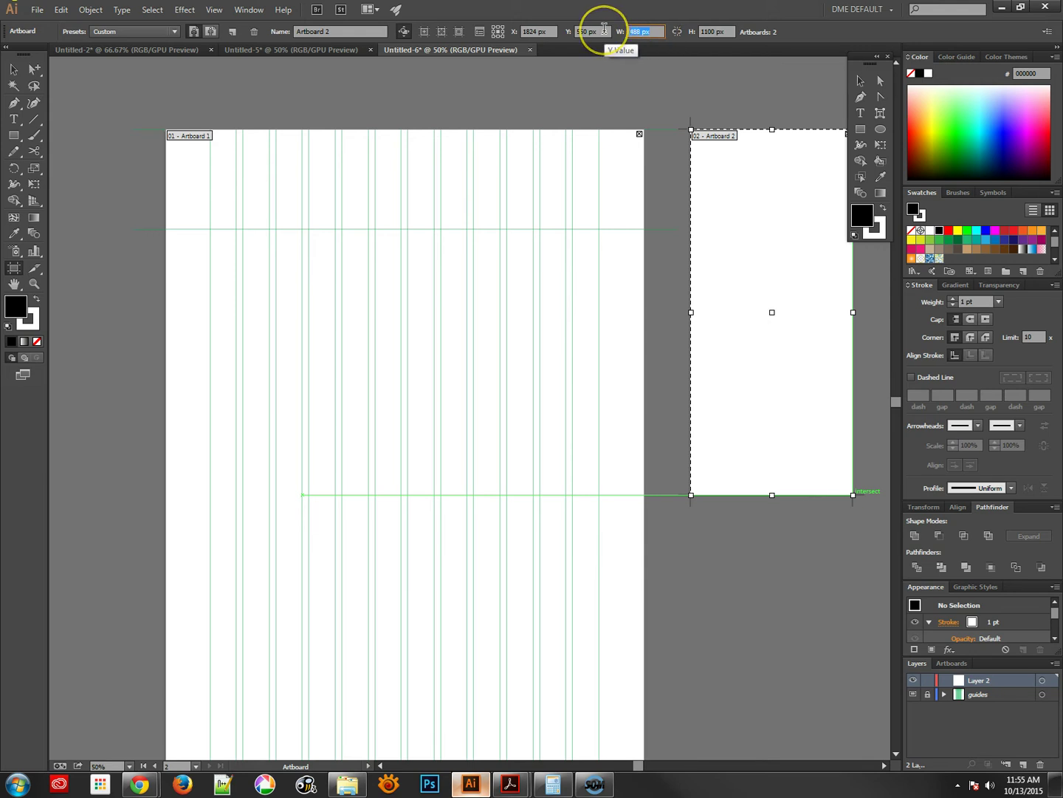
{"action": "type", "text": "320"}
{"action": "key", "text": "Return"}
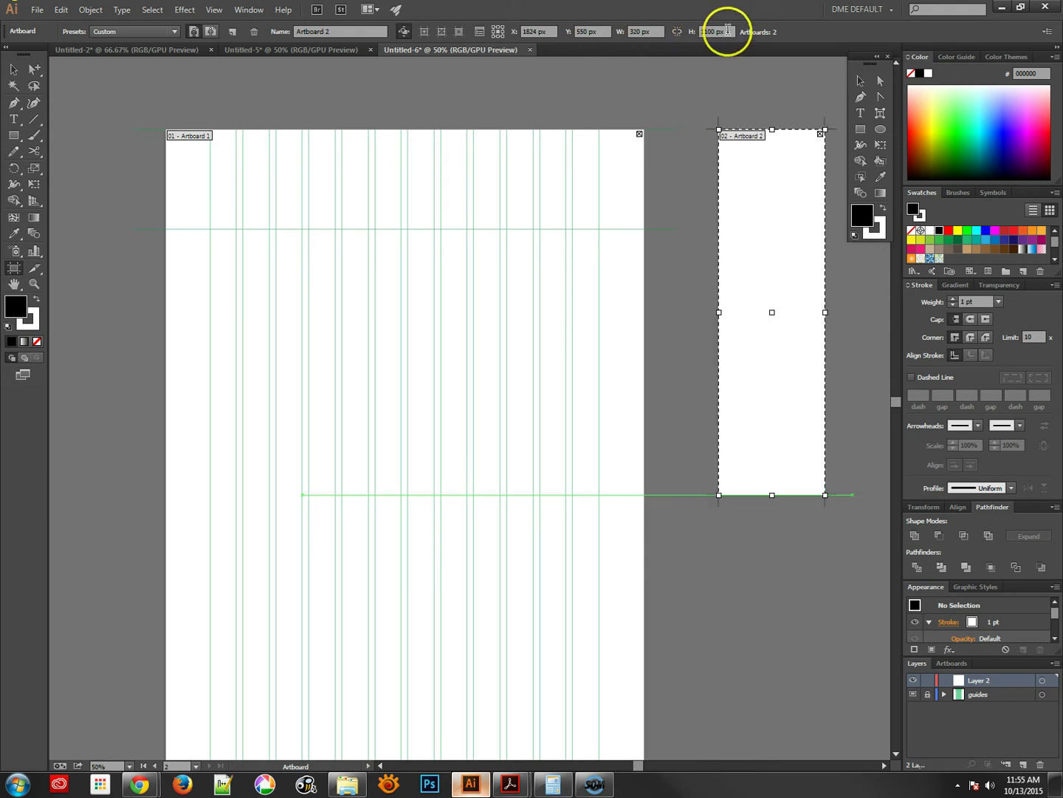
{"action": "left_click_drag", "start_coordinate": [773, 495], "coordinate": [765, 708]}
{"action": "left_click_drag", "start_coordinate": [665, 252], "coordinate": [482, 486]}
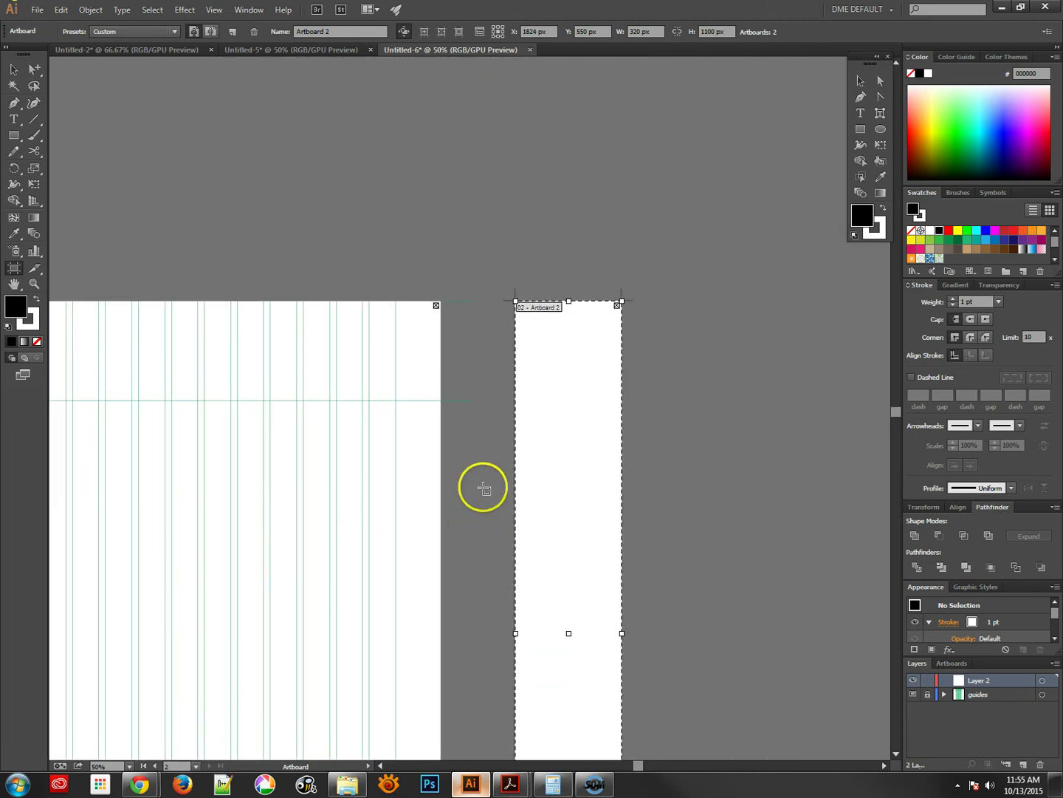
Draw a black rectangle on the narrow artboard and center it horizontally
{"action": "left_click", "coordinate": [14, 137]}
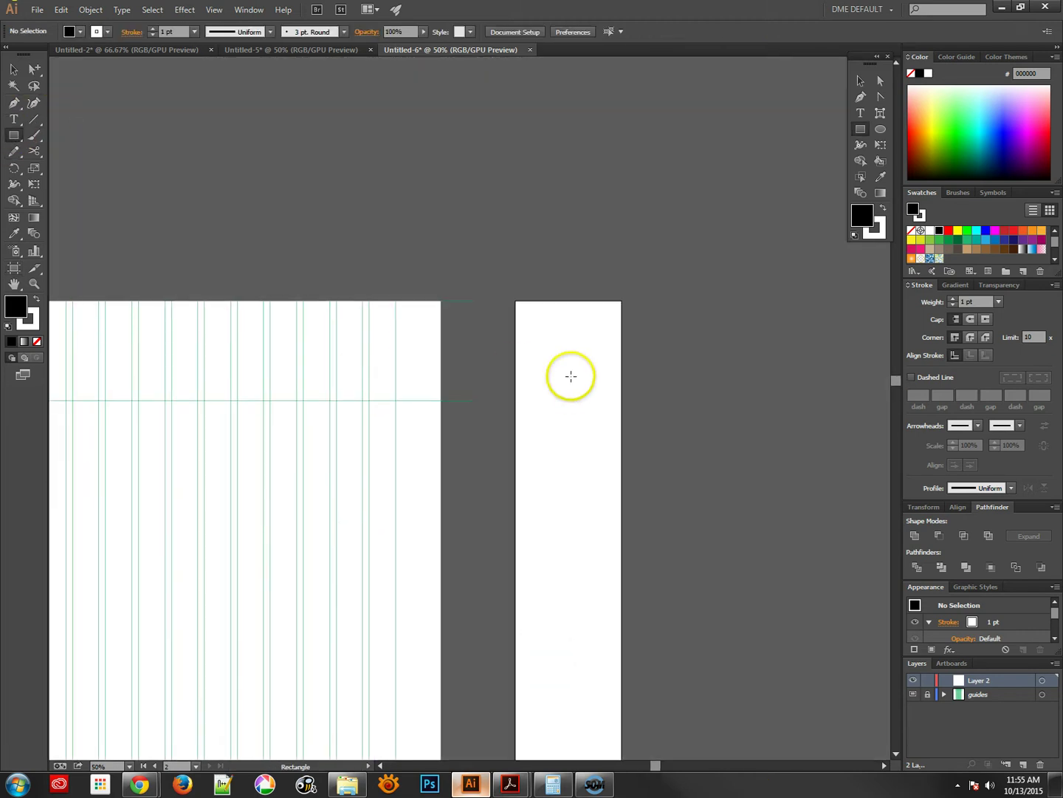
{"action": "left_click_drag", "start_coordinate": [522, 317], "coordinate": [612, 382]}
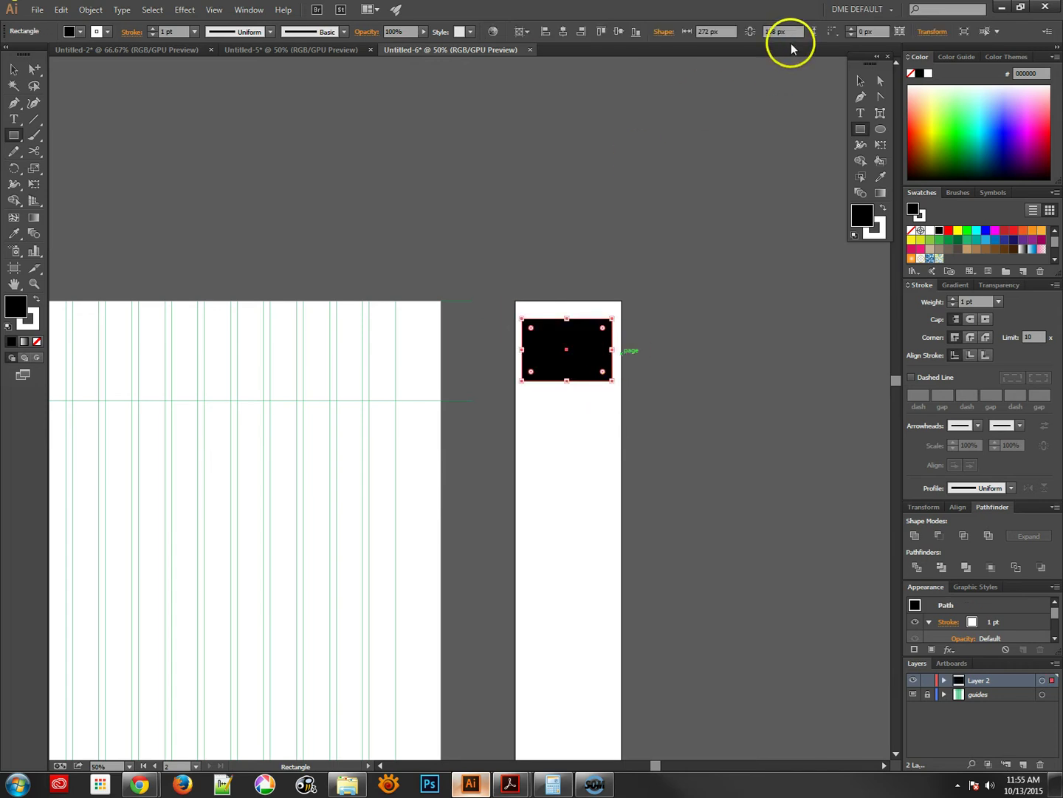
{"action": "left_click", "coordinate": [720, 31]}
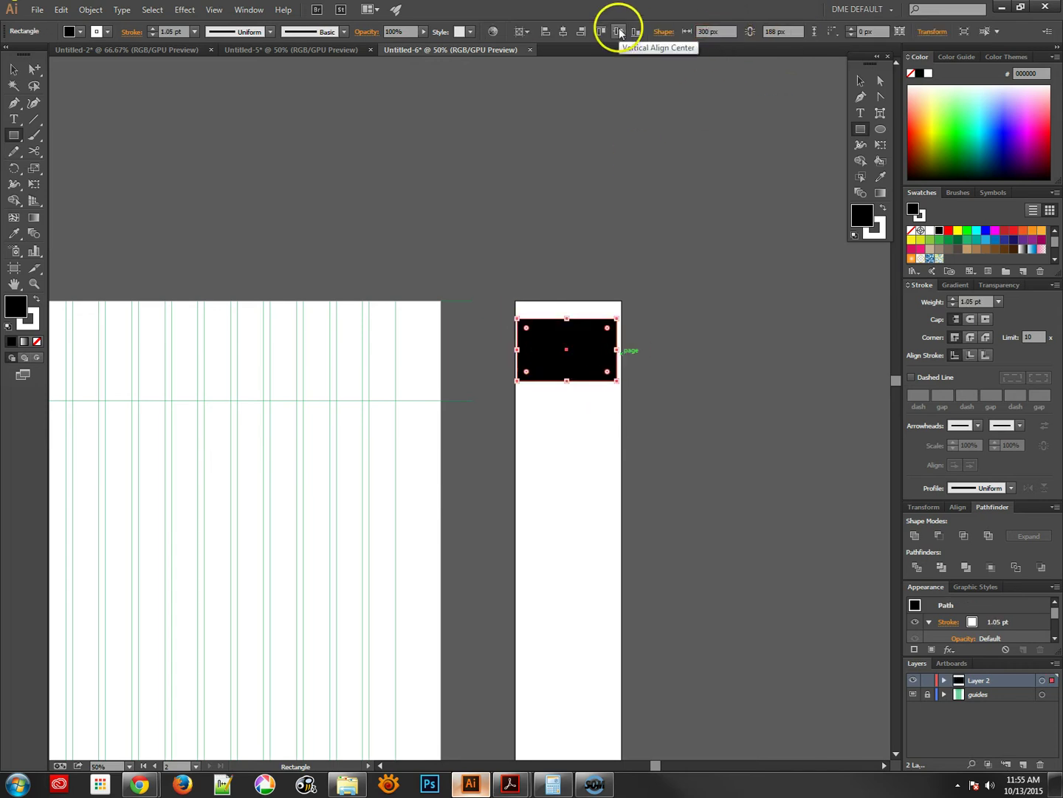
{"action": "left_click", "coordinate": [562, 32]}
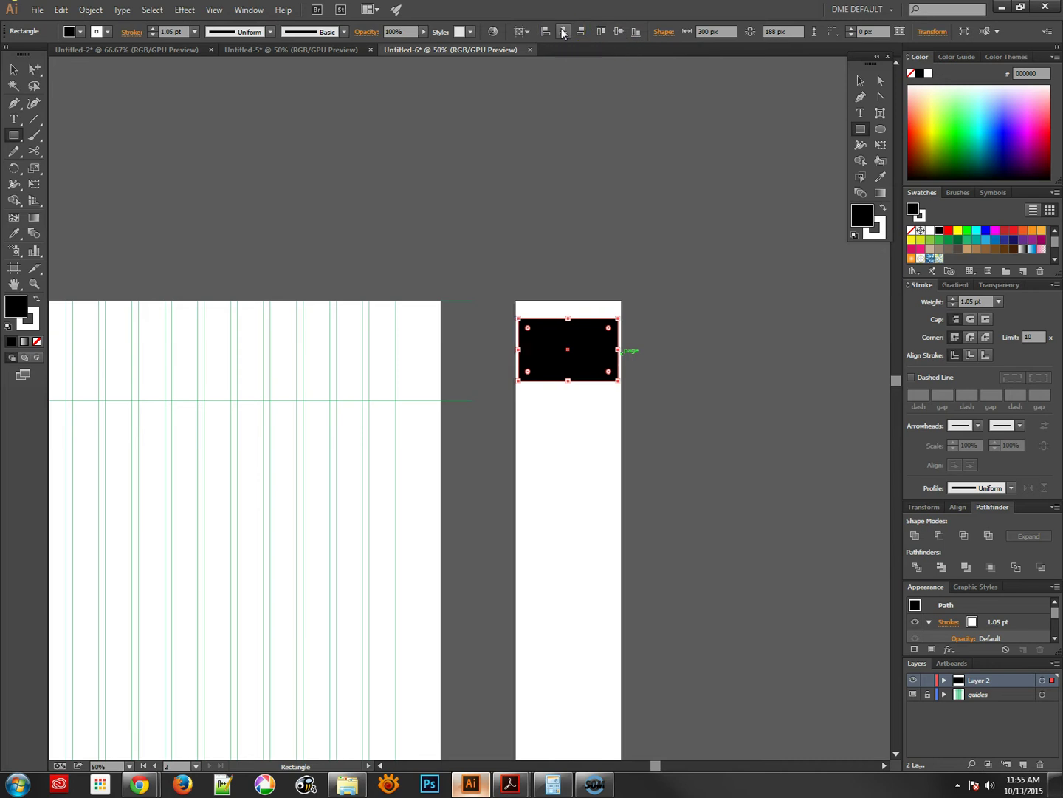
Split the rectangle into a 3-column grid with 10 px gutters and added guides
{"action": "left_click", "coordinate": [90, 10]}
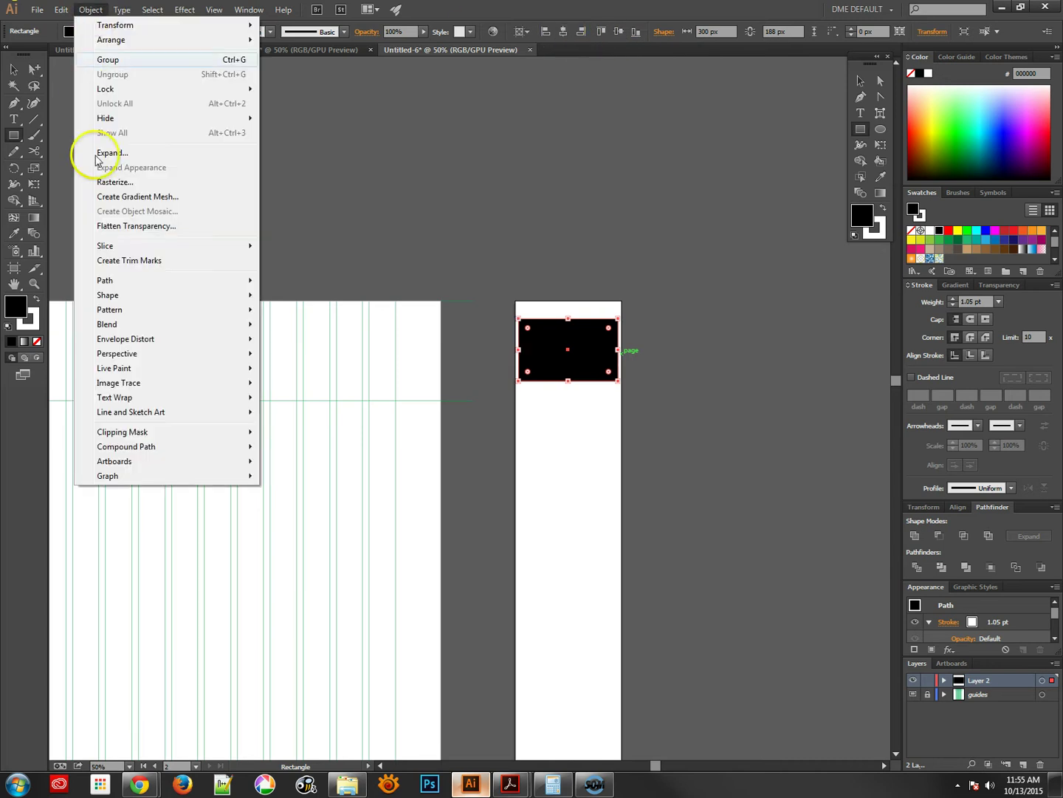
{"action": "mouse_move", "coordinate": [126, 280]}
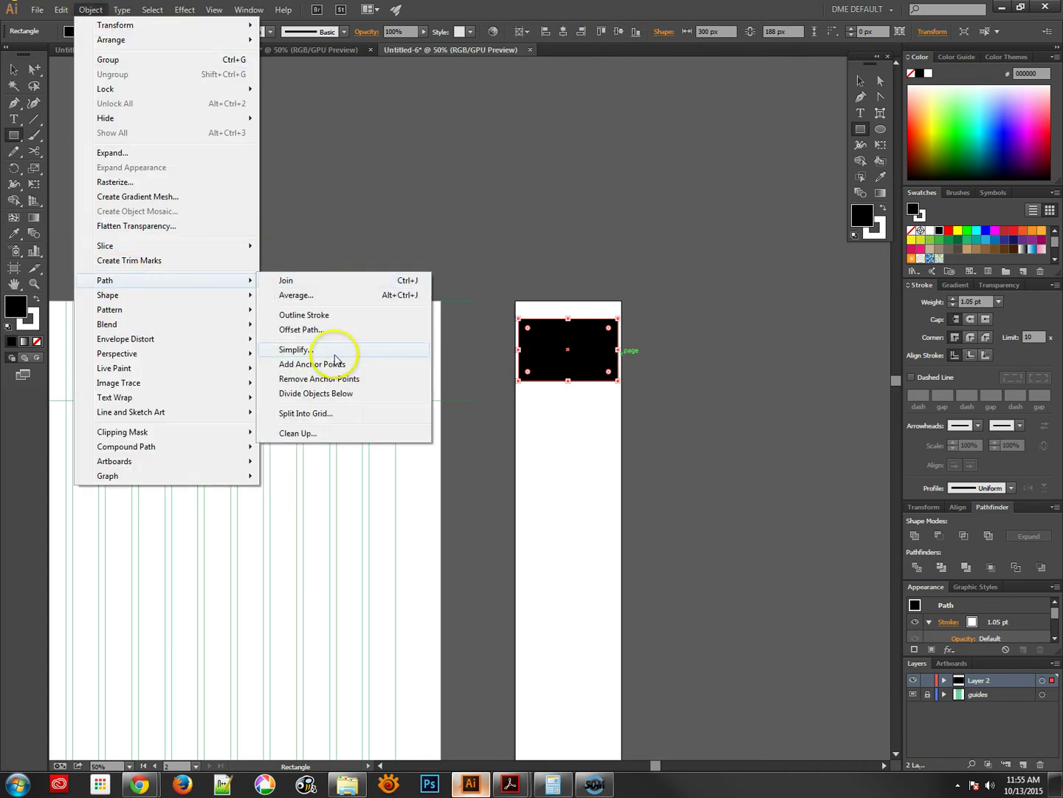
{"action": "left_click", "coordinate": [320, 415]}
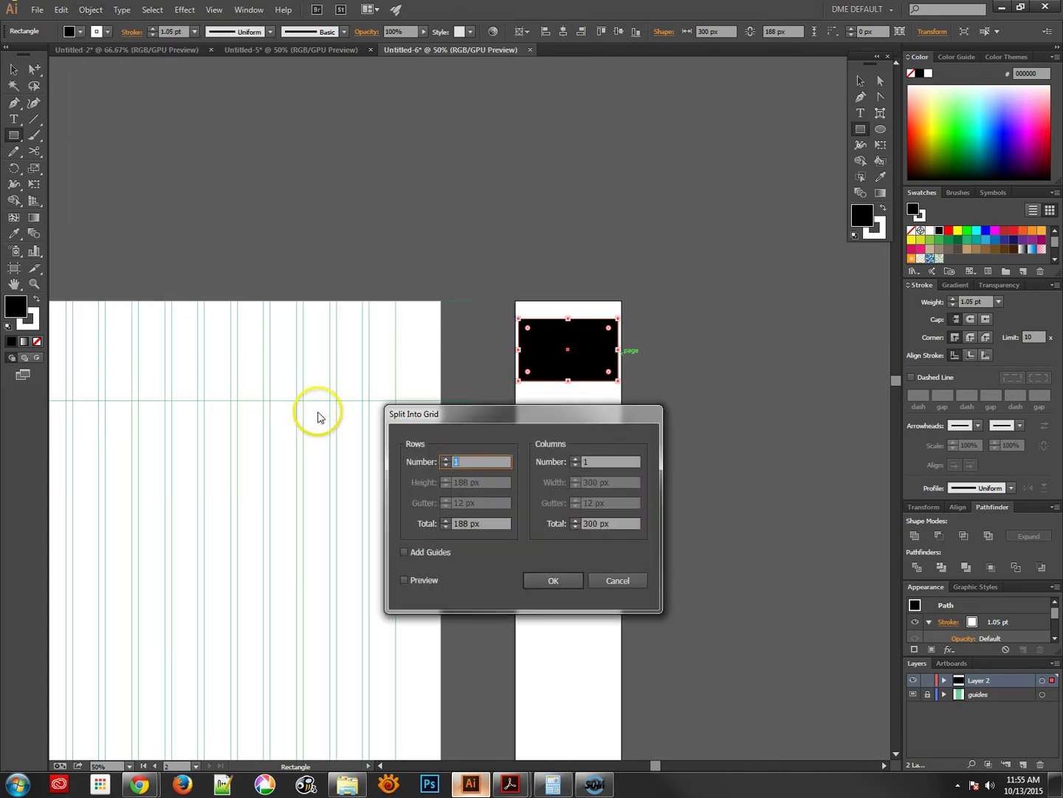
{"action": "left_click", "coordinate": [575, 458]}
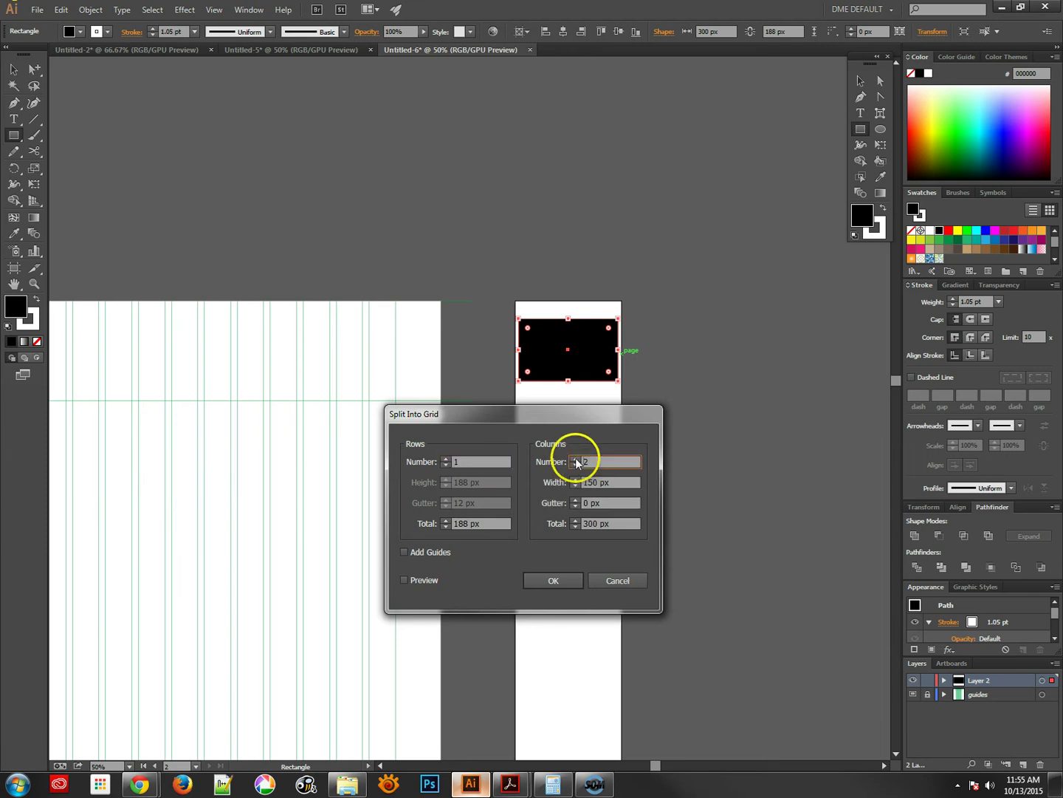
{"action": "left_click", "coordinate": [575, 459]}
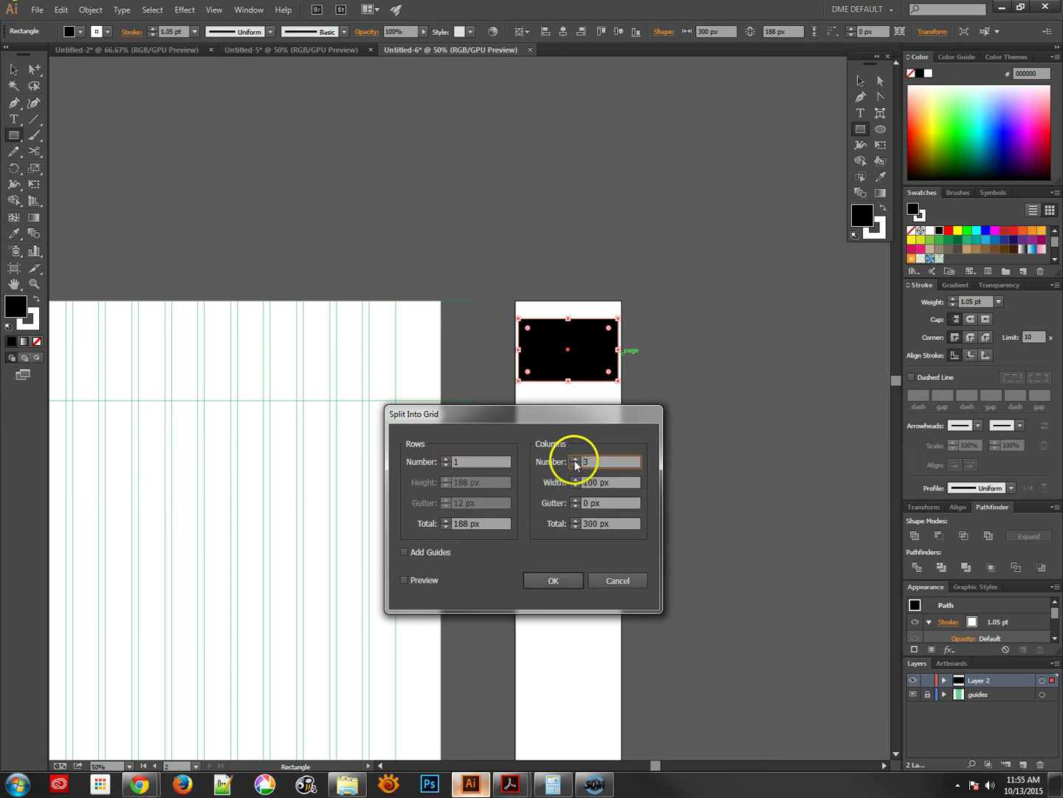
{"action": "left_click", "coordinate": [405, 554]}
{"action": "left_click", "coordinate": [403, 580]}
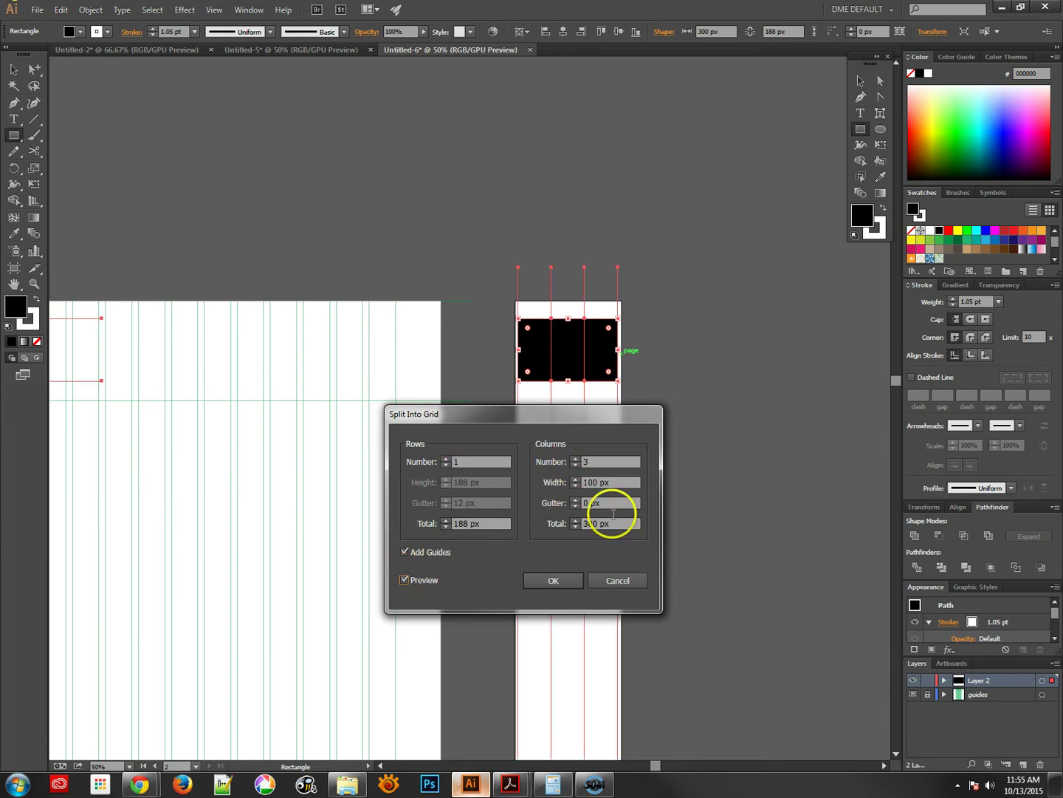
{"action": "left_click_drag", "start_coordinate": [611, 503], "coordinate": [570, 504]}
{"action": "type", "text": "10"}
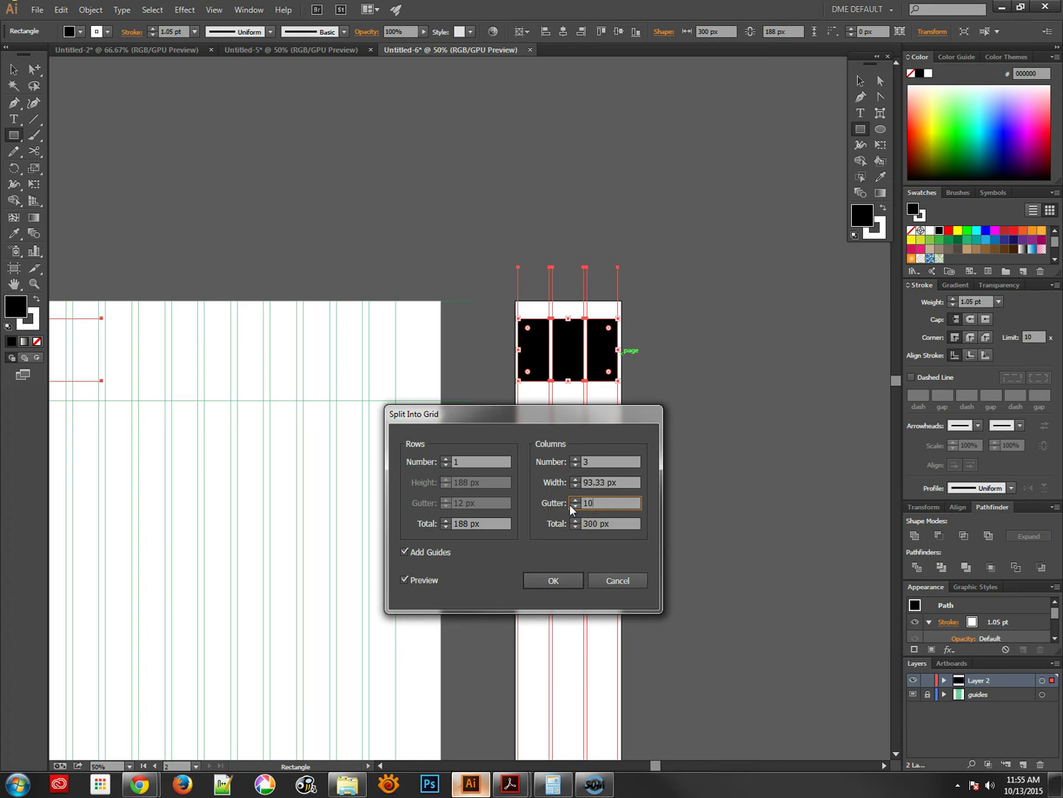
{"action": "left_click", "coordinate": [623, 482]}
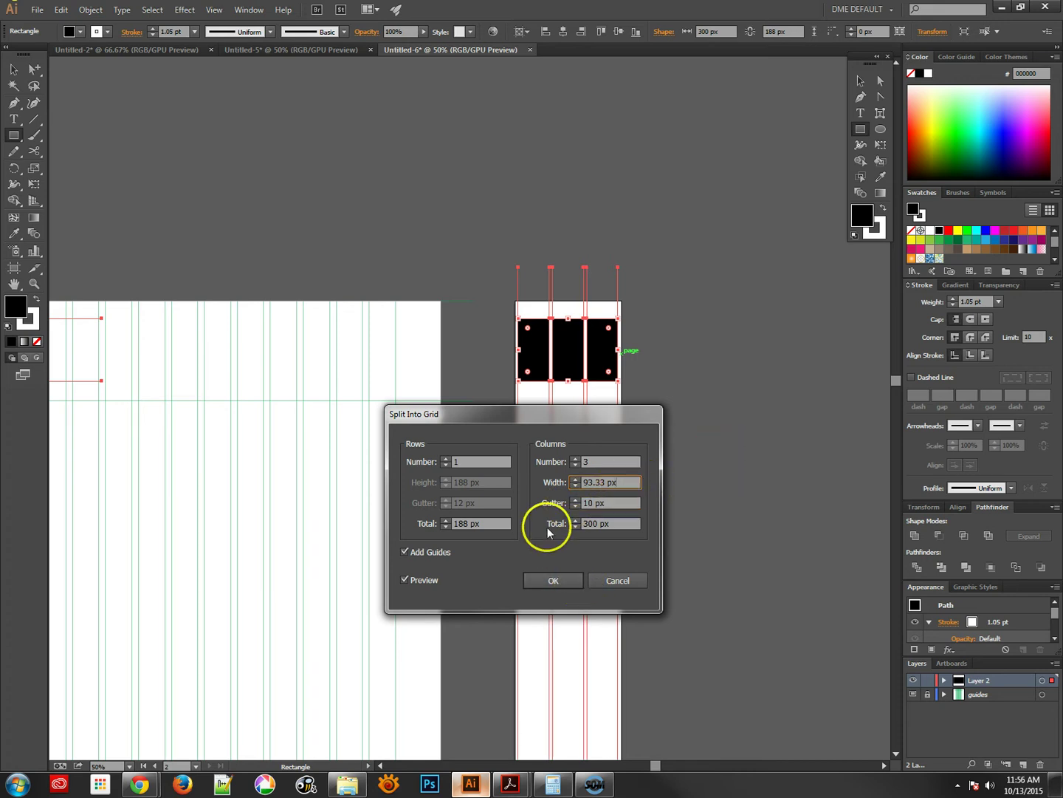
{"action": "left_click", "coordinate": [447, 466]}
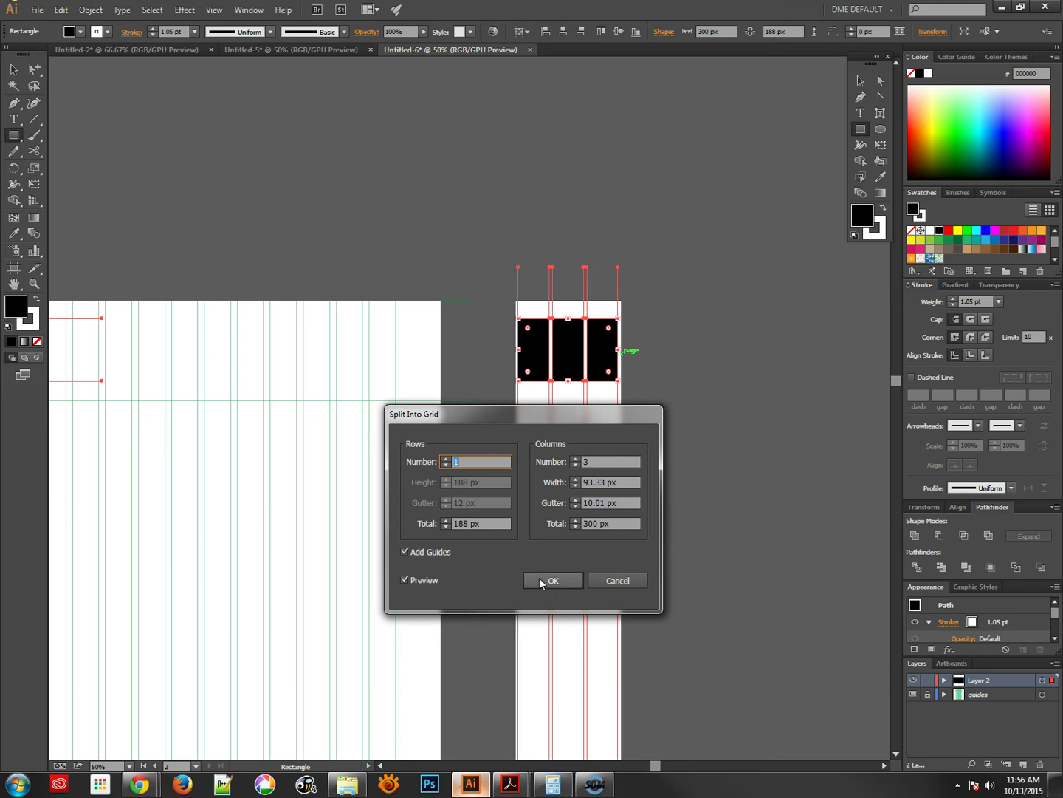
{"action": "left_click", "coordinate": [553, 581]}
Delete the two stray horizontal lines with the Direct Selection tool
{"action": "left_click", "coordinate": [34, 69]}
{"action": "left_click_drag", "start_coordinate": [263, 170], "coordinate": [480, 177]}
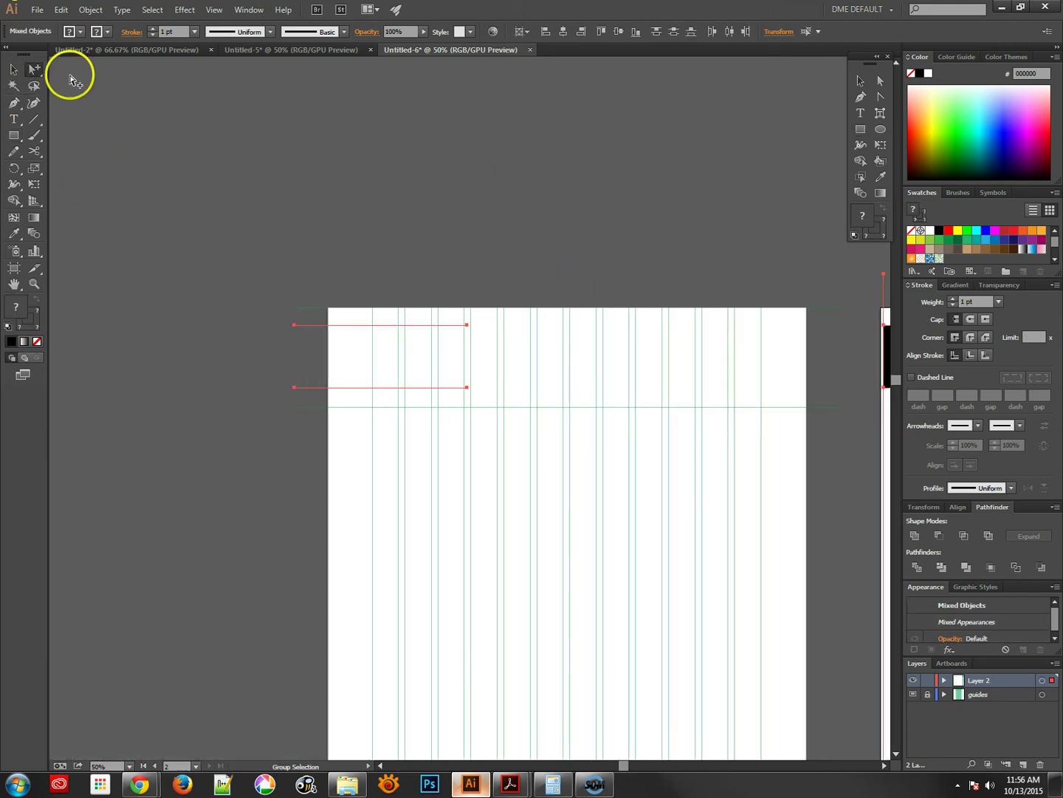
{"action": "left_click_drag", "start_coordinate": [36, 69], "coordinate": [101, 71]}
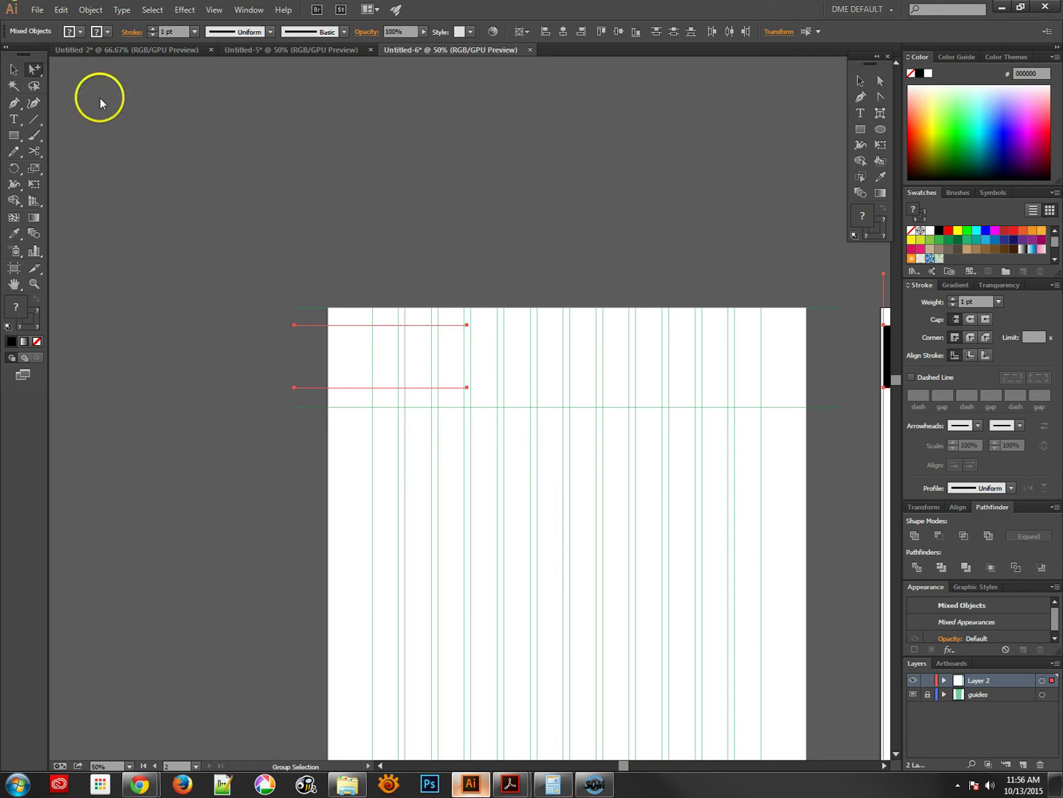
{"action": "left_click", "coordinate": [315, 332]}
{"action": "left_click", "coordinate": [316, 326]}
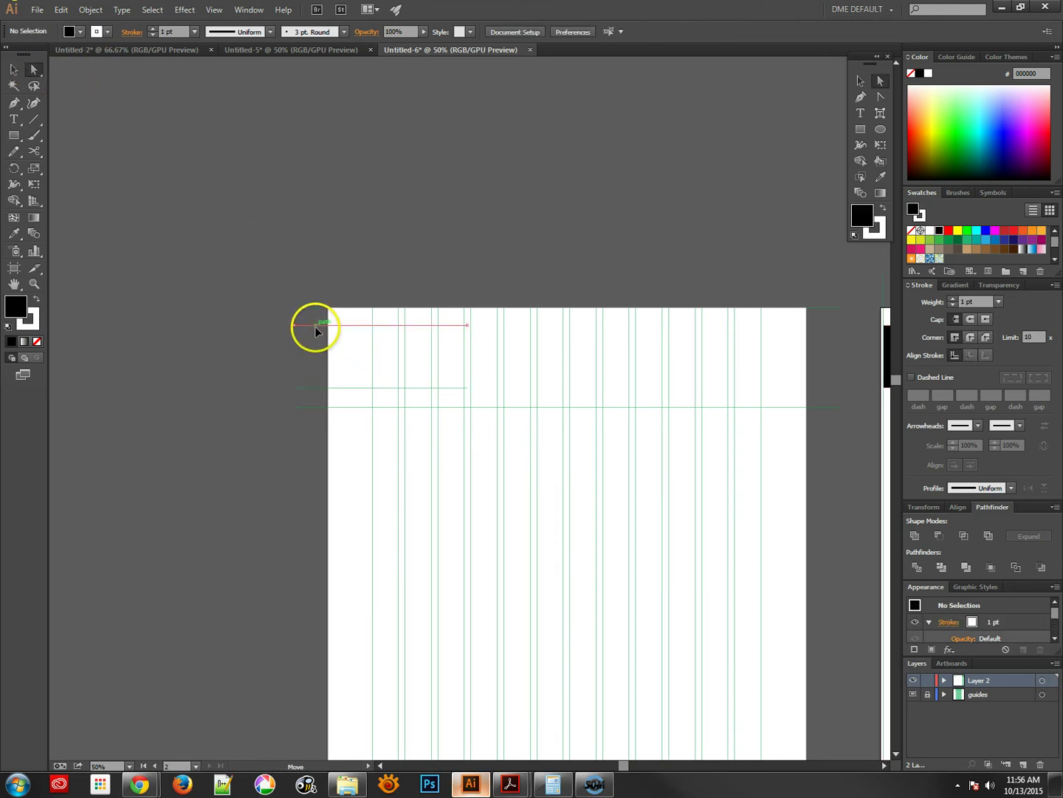
{"action": "left_click", "coordinate": [316, 387], "text": "shift"}
{"action": "key", "text": "Delete"}
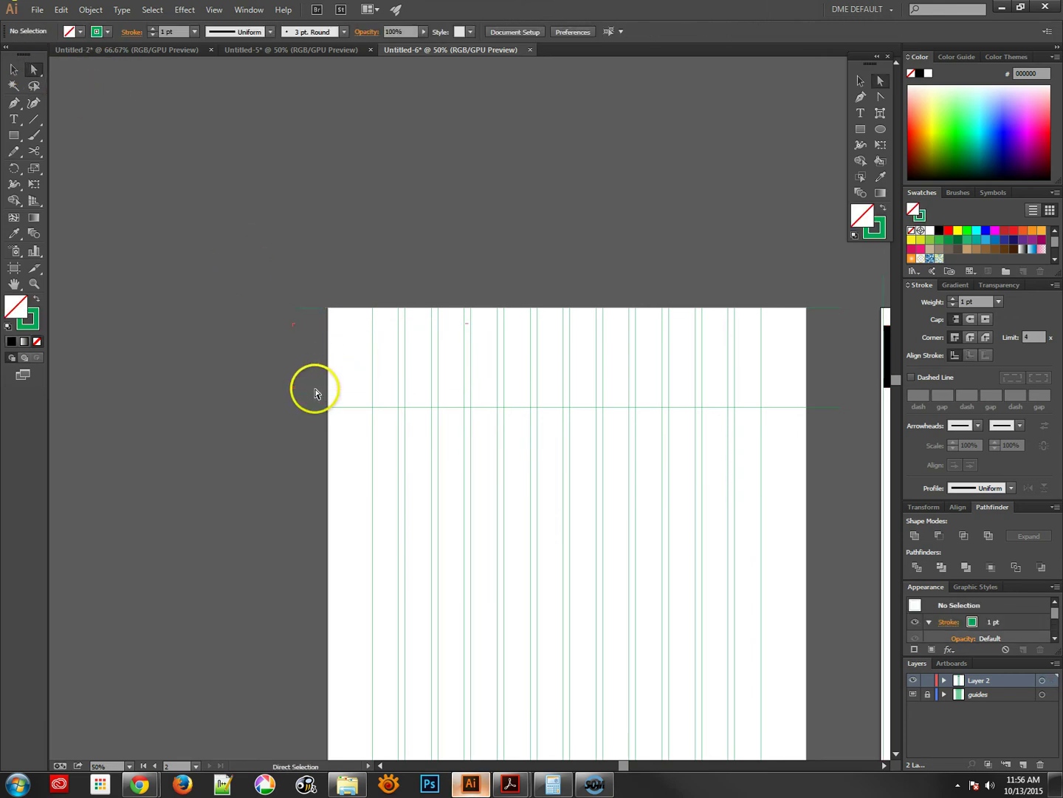
Select the column lines' top anchors and the black rectangles, bringing them to front
{"action": "left_click_drag", "start_coordinate": [657, 380], "coordinate": [194, 338]}
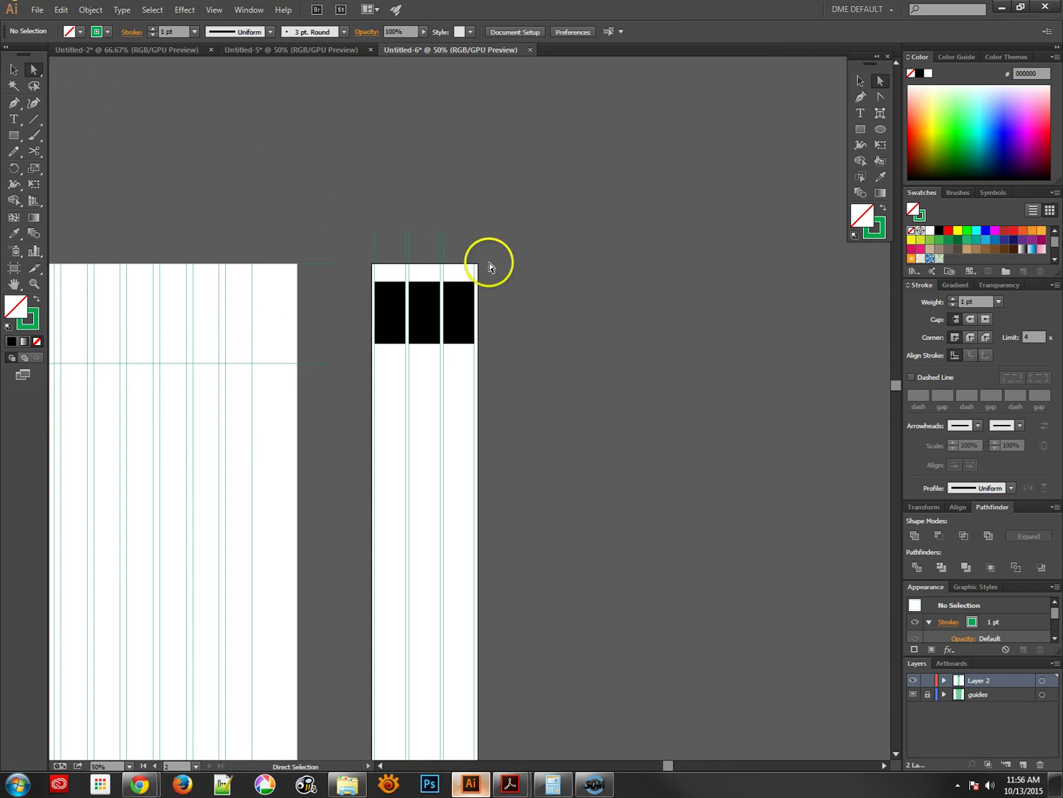
{"action": "left_click_drag", "start_coordinate": [490, 266], "coordinate": [440, 268]}
{"action": "left_click", "coordinate": [428, 309]}
{"action": "left_click", "coordinate": [458, 308], "text": "shift"}
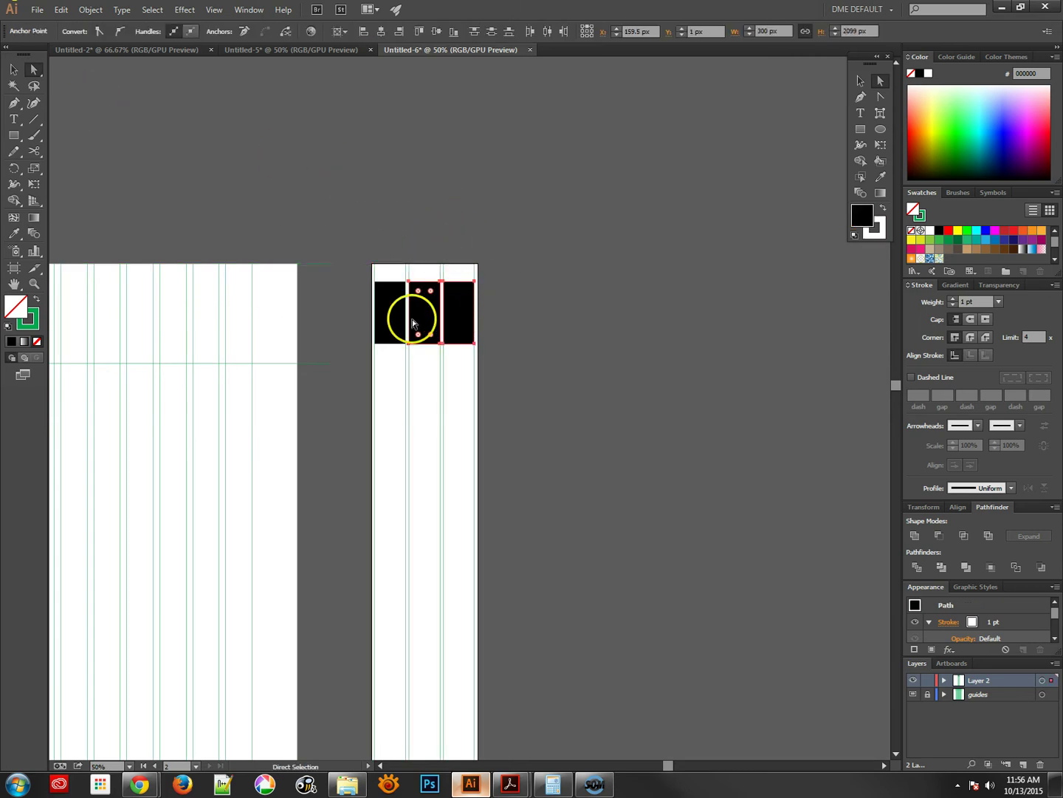
{"action": "key", "text": "ctrl+shift+bracketright"}
Delete the black rectangles and move the column lines onto the guides layer, then relock it
{"action": "key", "text": "Delete"}
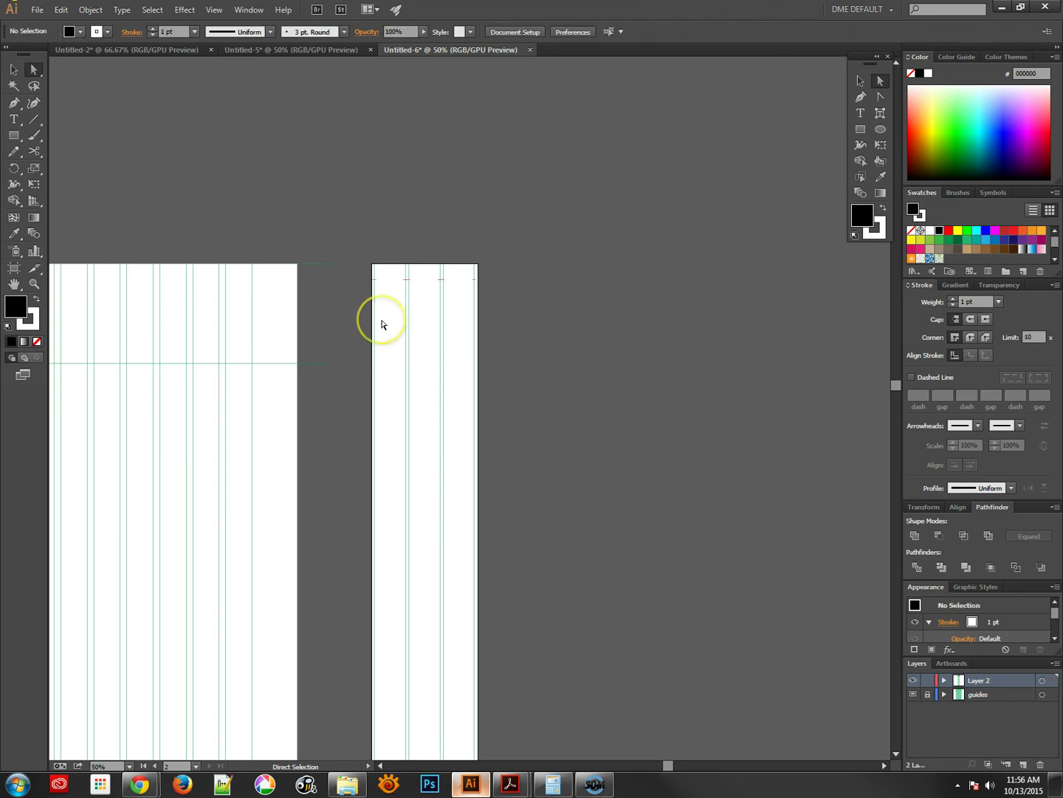
{"action": "left_click", "coordinate": [927, 694]}
{"action": "left_click", "coordinate": [13, 70]}
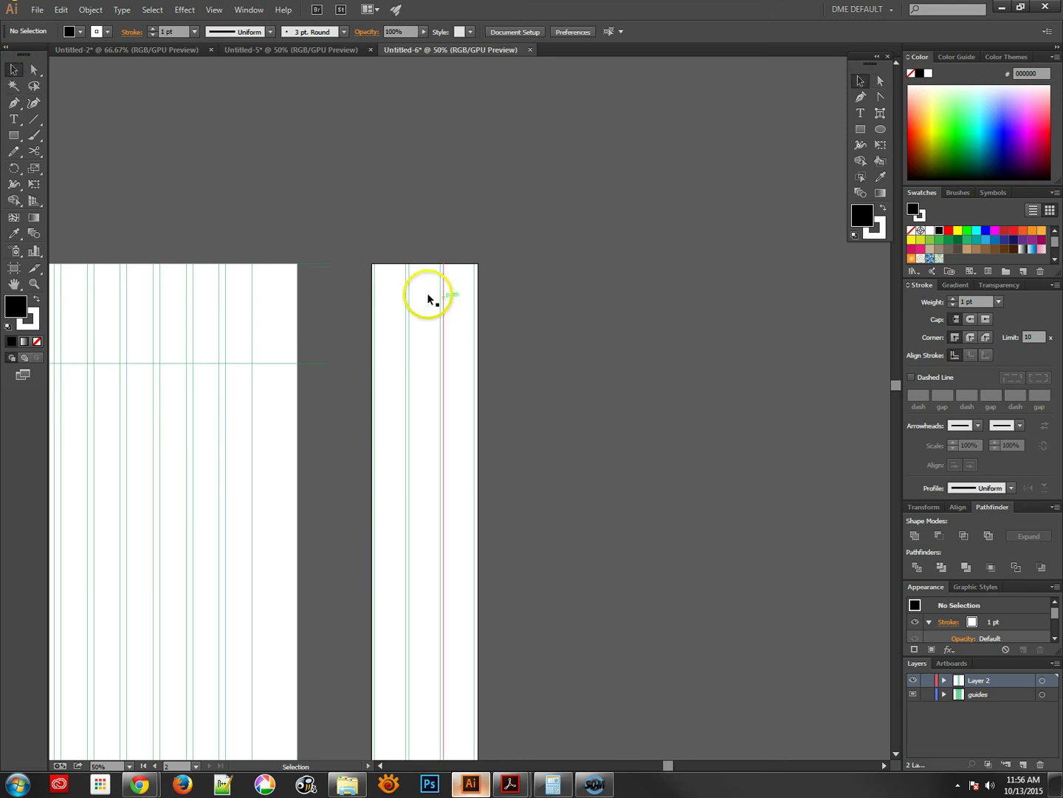
{"action": "left_click", "coordinate": [405, 292]}
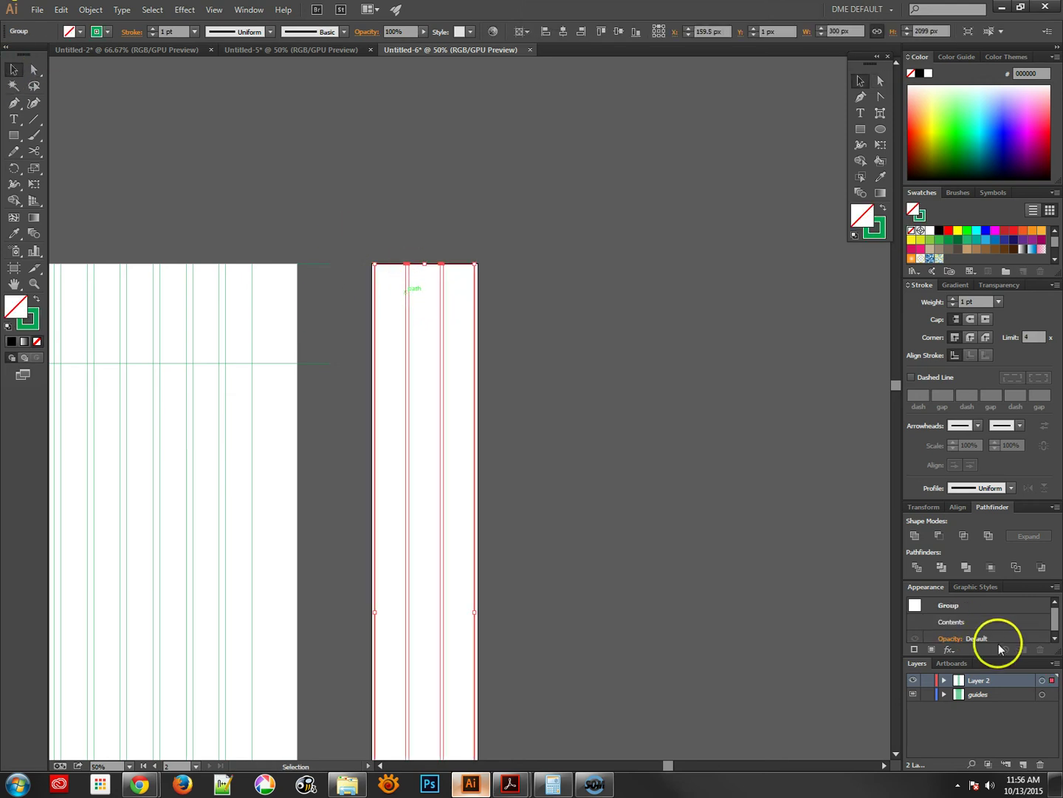
{"action": "left_click_drag", "start_coordinate": [1052, 679], "coordinate": [1054, 694]}
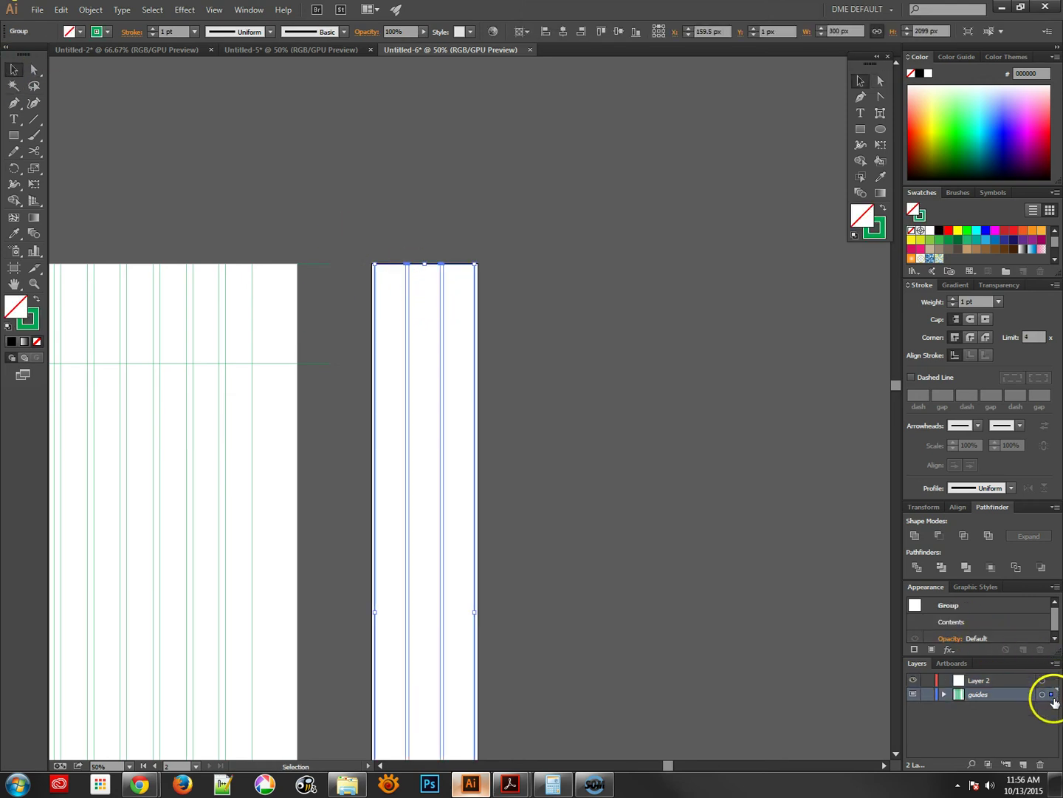
{"action": "left_click", "coordinate": [928, 695]}
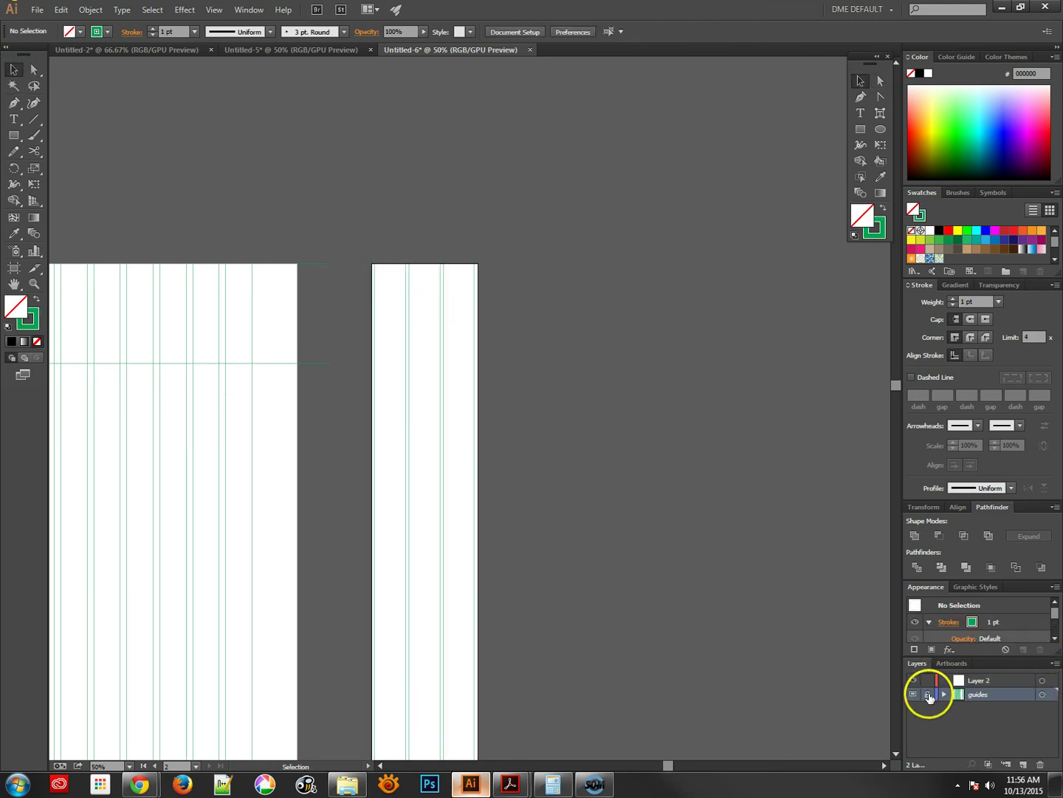
Make Layer 2 the active layer and bring both artboards into view
{"action": "left_click", "coordinate": [962, 681]}
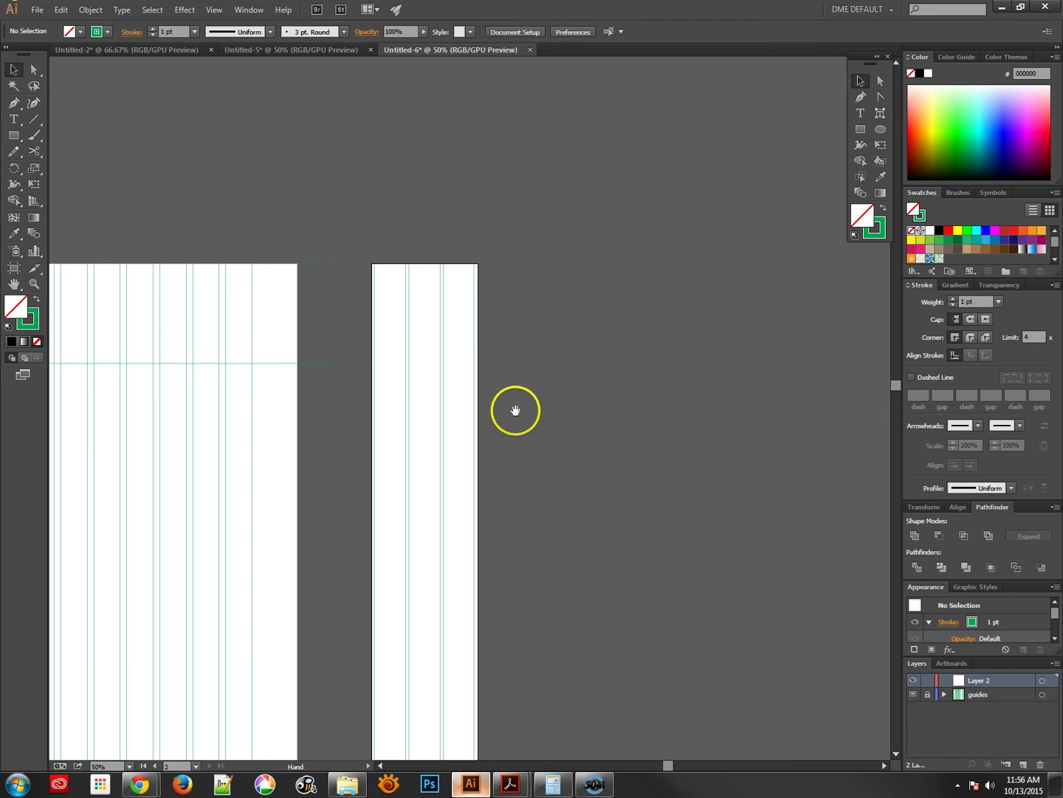
{"action": "left_click_drag", "start_coordinate": [539, 406], "coordinate": [765, 313]}
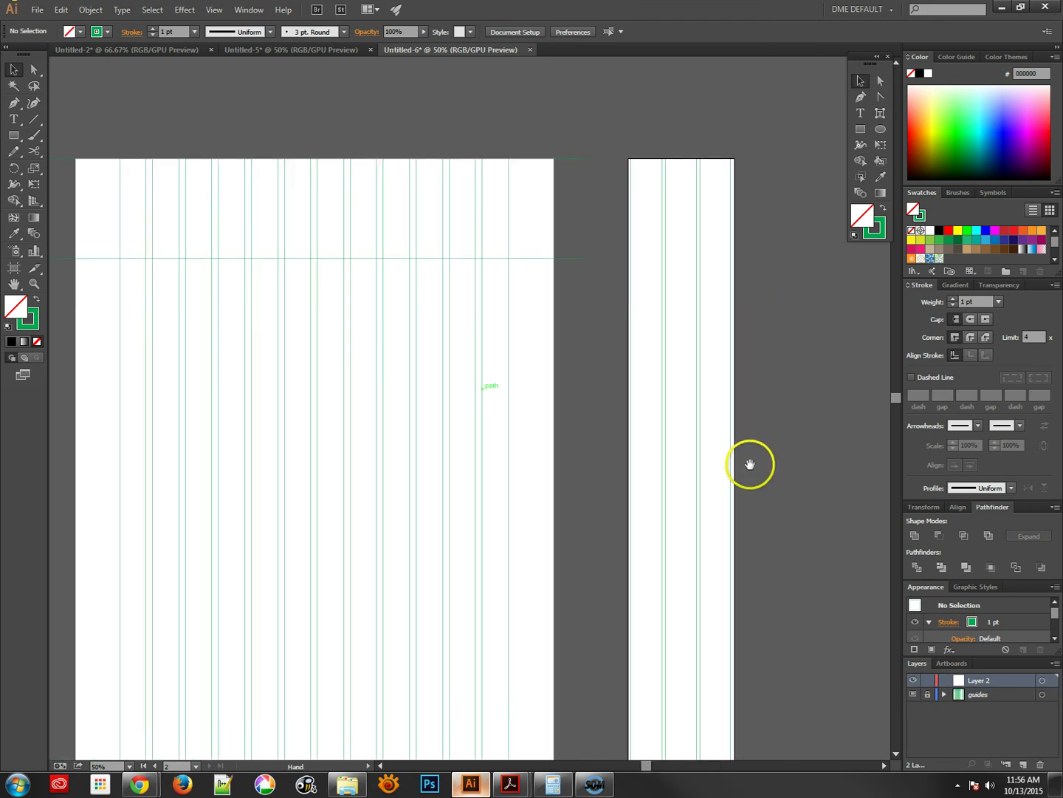
{"action": "left_click_drag", "start_coordinate": [750, 465], "coordinate": [712, 368]}
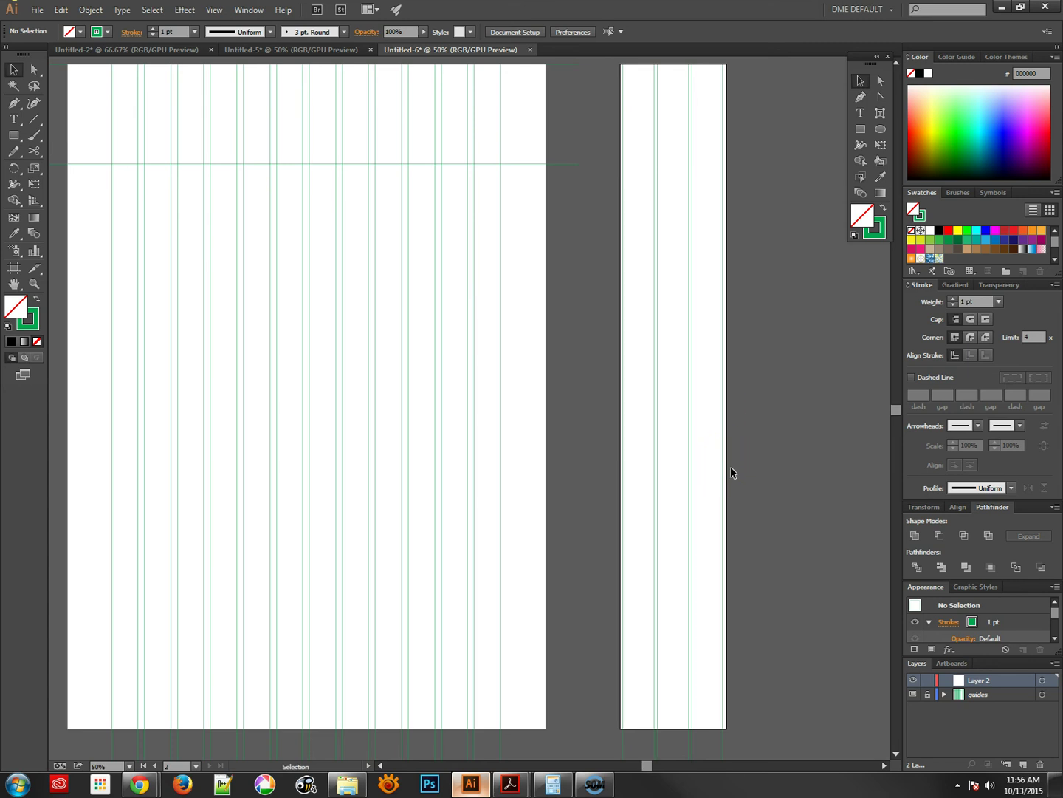
Create a new document with default settings and draw a large rectangle near the top
{"action": "key", "text": "ctrl+n"}
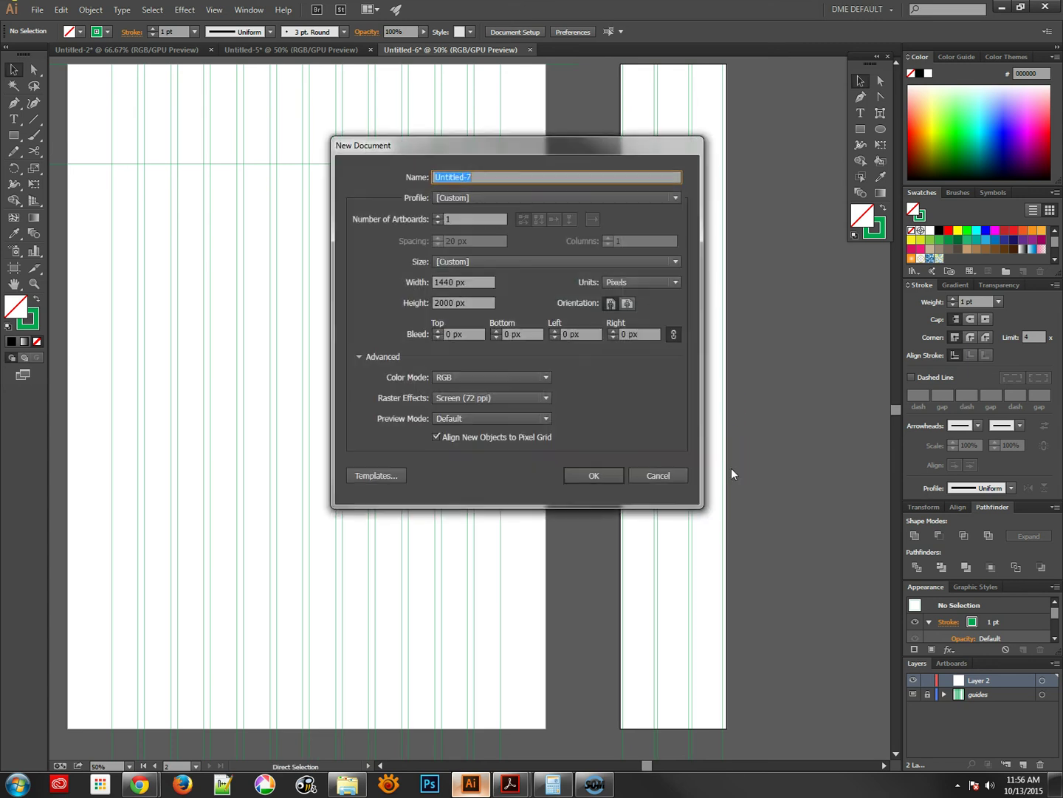
{"action": "key", "text": "Return"}
{"action": "left_click", "coordinate": [13, 136]}
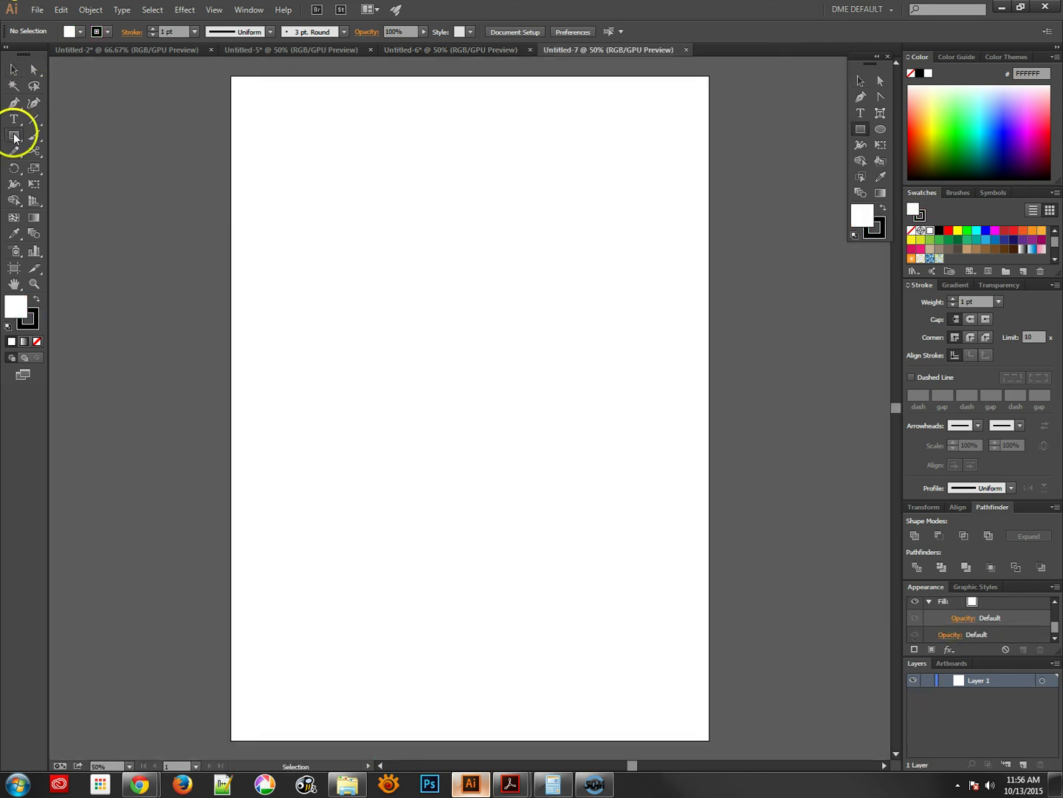
{"action": "left_click_drag", "start_coordinate": [298, 179], "coordinate": [662, 337]}
Split the rectangle into 3 columns and shorten the columns into square boxes
{"action": "left_click", "coordinate": [84, 11]}
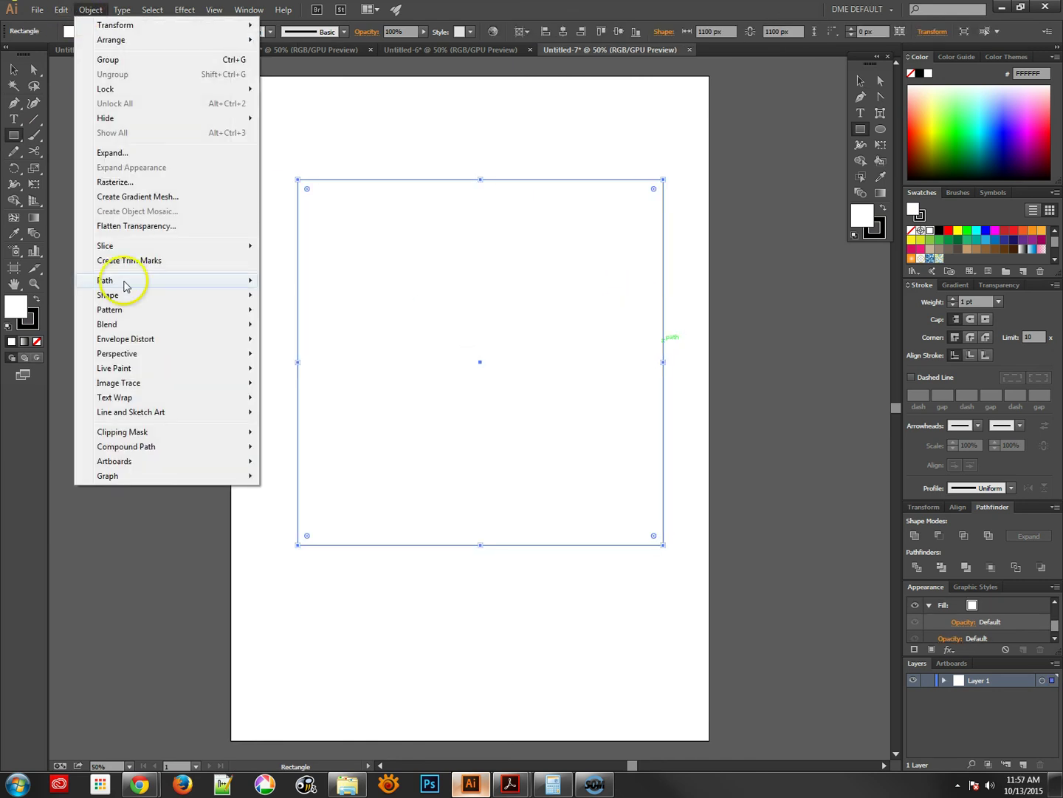
{"action": "mouse_move", "coordinate": [131, 281]}
{"action": "left_click", "coordinate": [322, 414]}
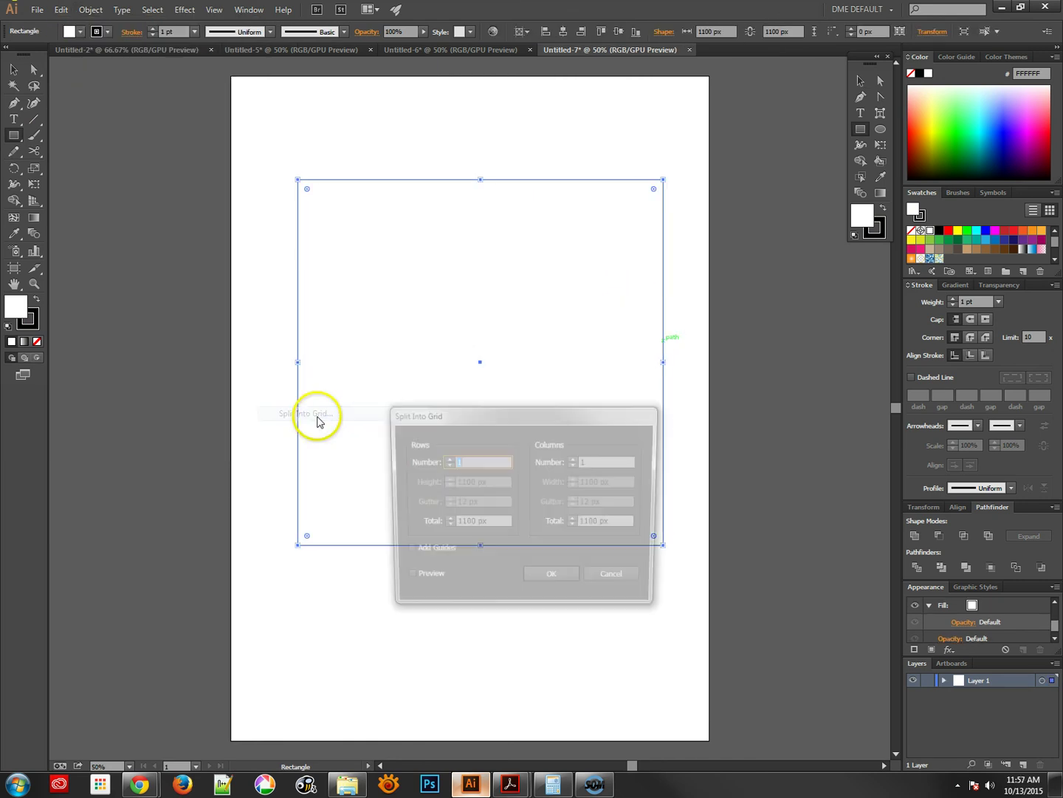
{"action": "left_click", "coordinate": [576, 458]}
{"action": "left_click", "coordinate": [576, 458]}
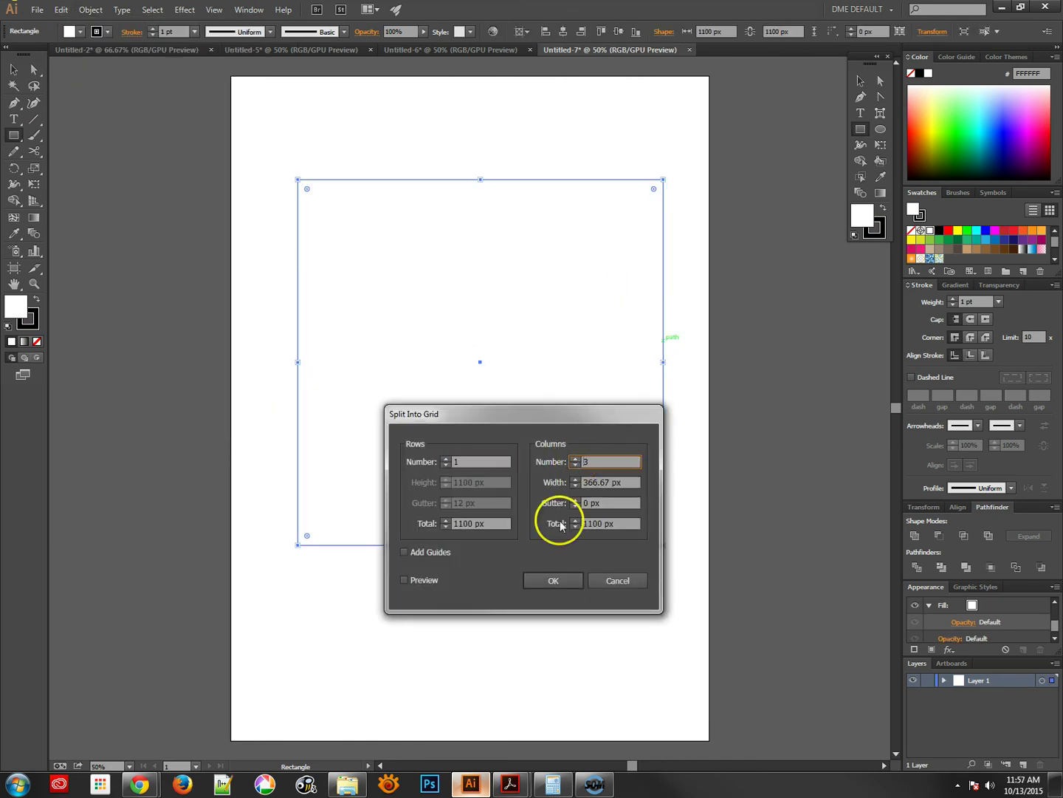
{"action": "left_click", "coordinate": [554, 580]}
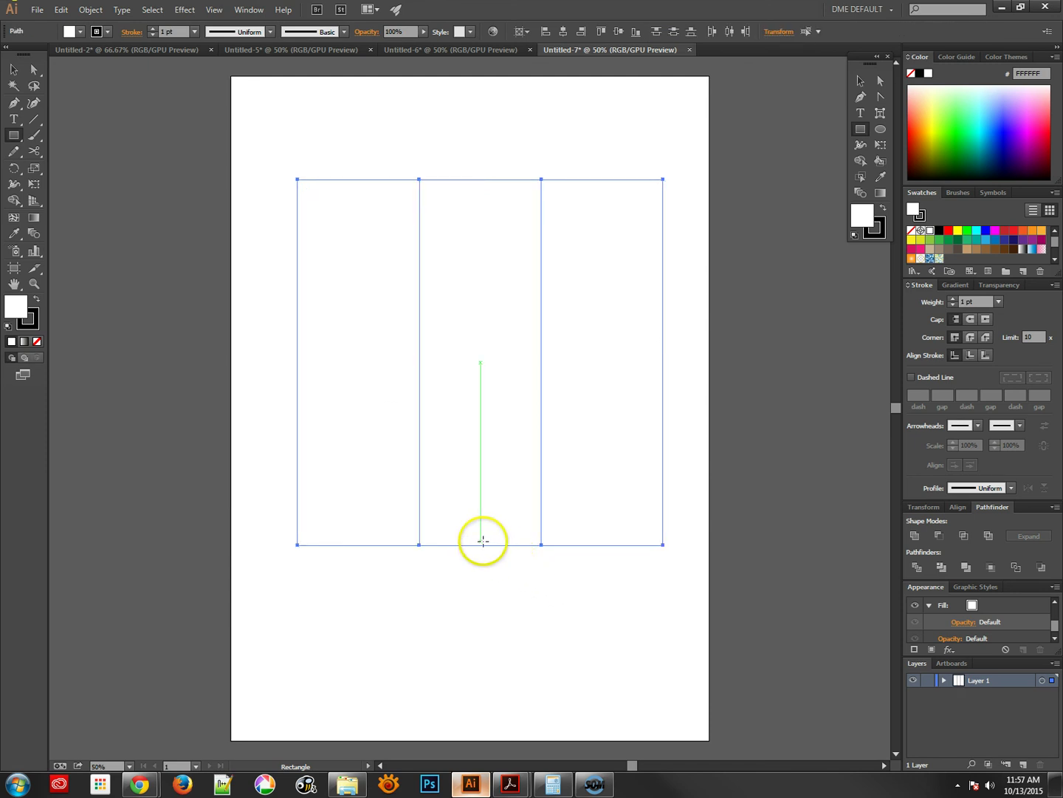
{"action": "left_click", "coordinate": [13, 69]}
{"action": "left_click", "coordinate": [361, 344]}
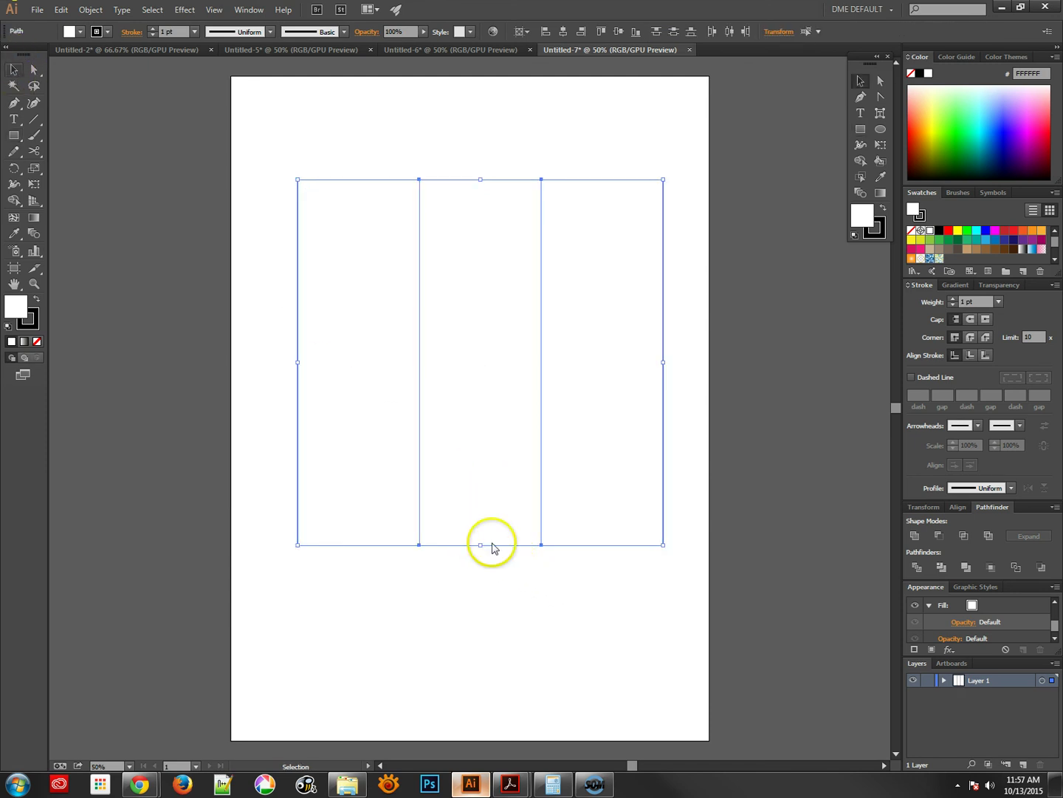
{"action": "left_click_drag", "start_coordinate": [483, 544], "coordinate": [547, 476]}
{"action": "left_click", "coordinate": [502, 310]}
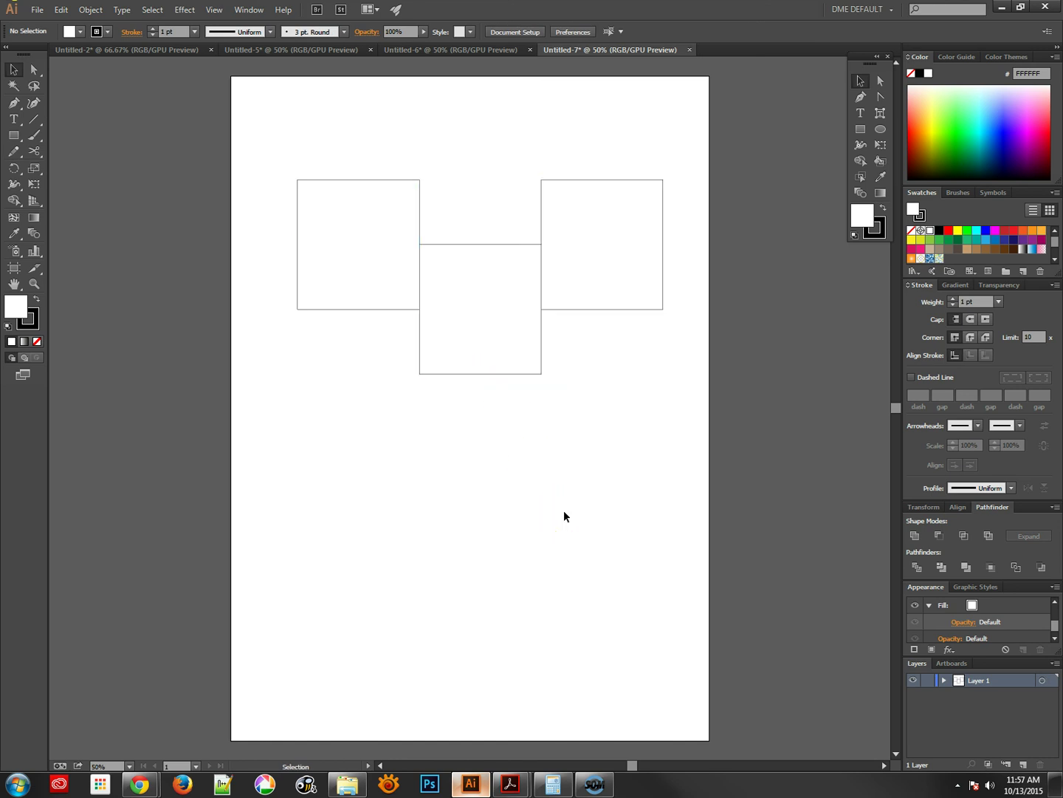